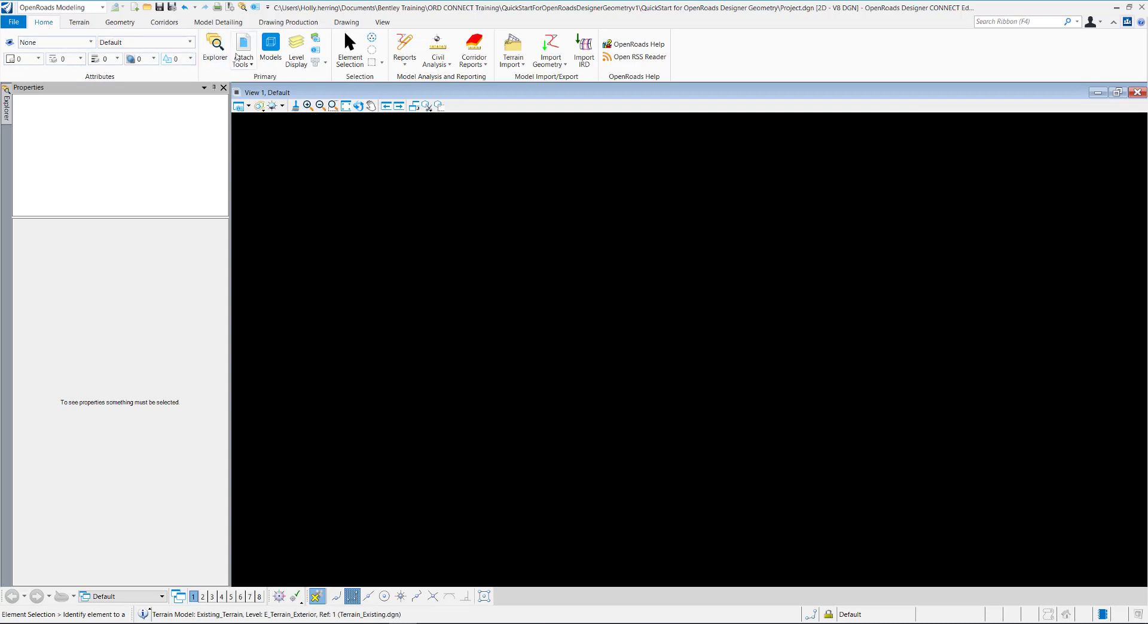
Attach Terrain_Existing.dgn to Project.dgn as a Coincident World reference
click(246, 47)
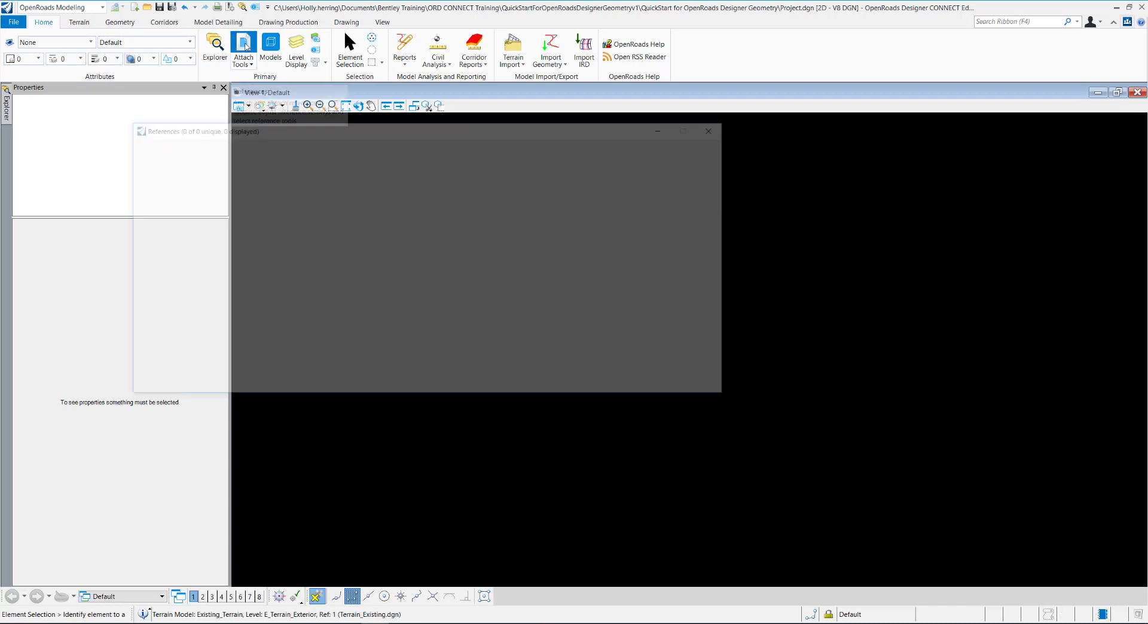
click(139, 144)
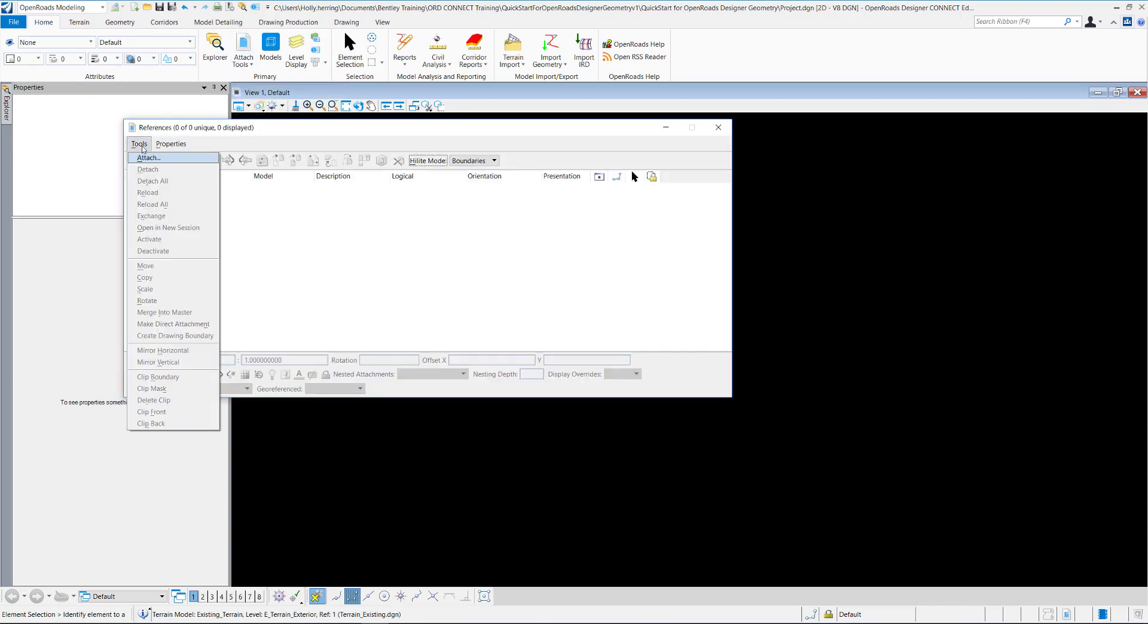
click(145, 158)
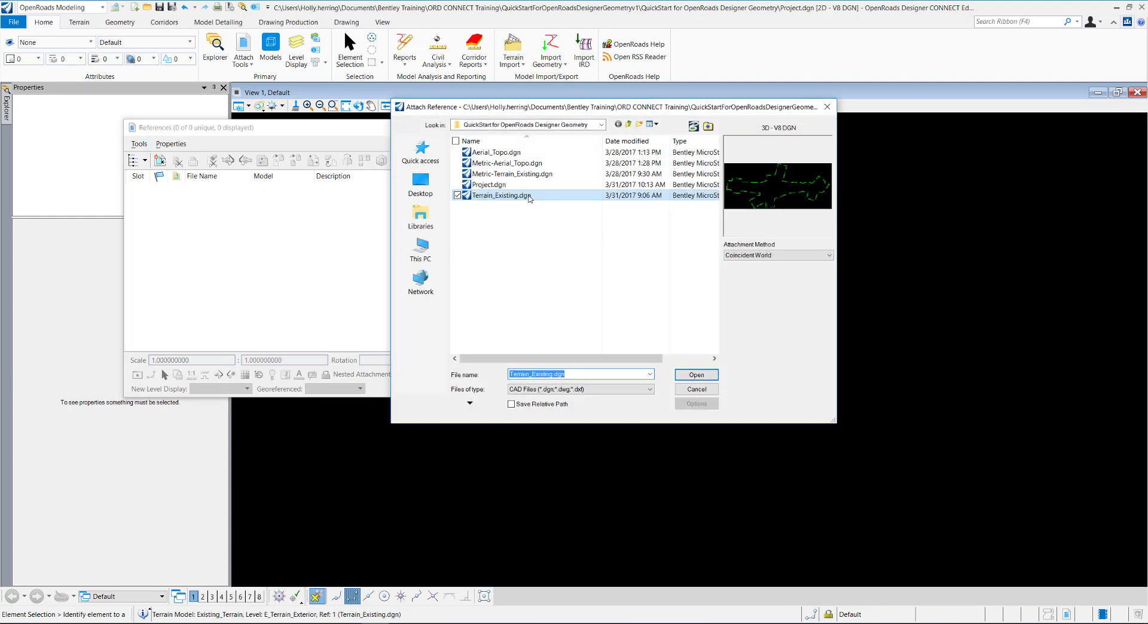
click(735, 256)
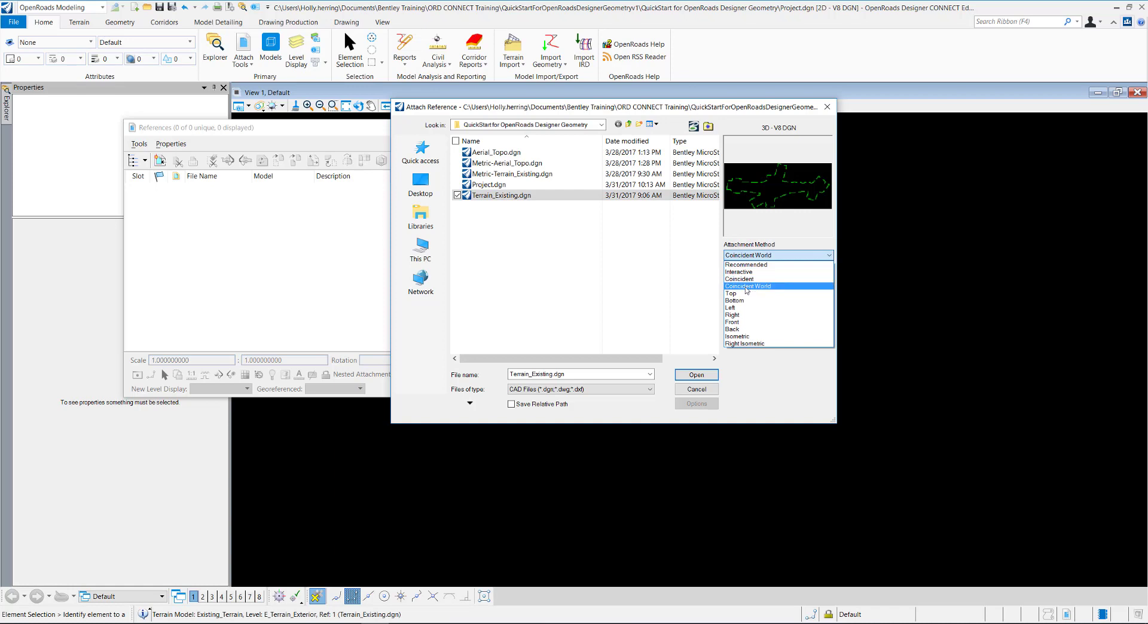
click(746, 287)
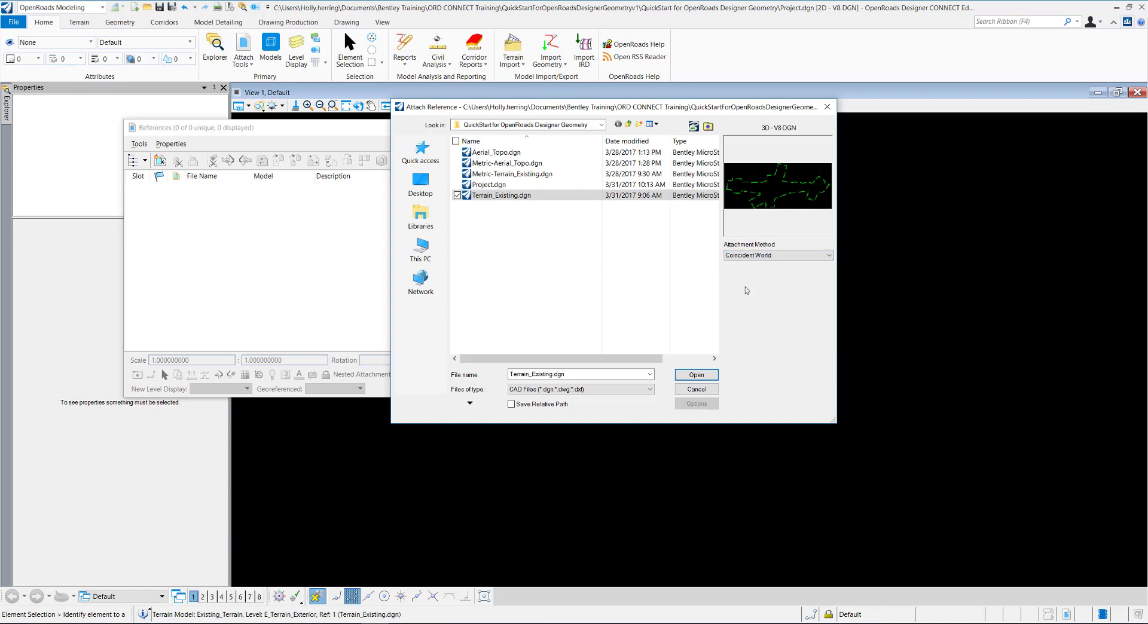
click(707, 375)
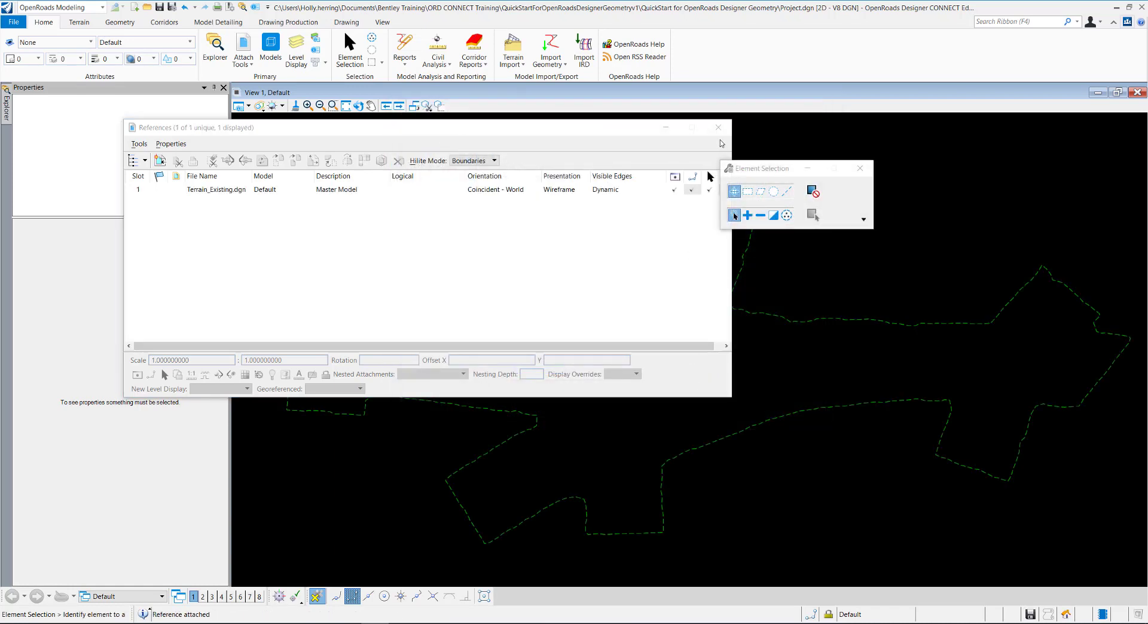
click(719, 129)
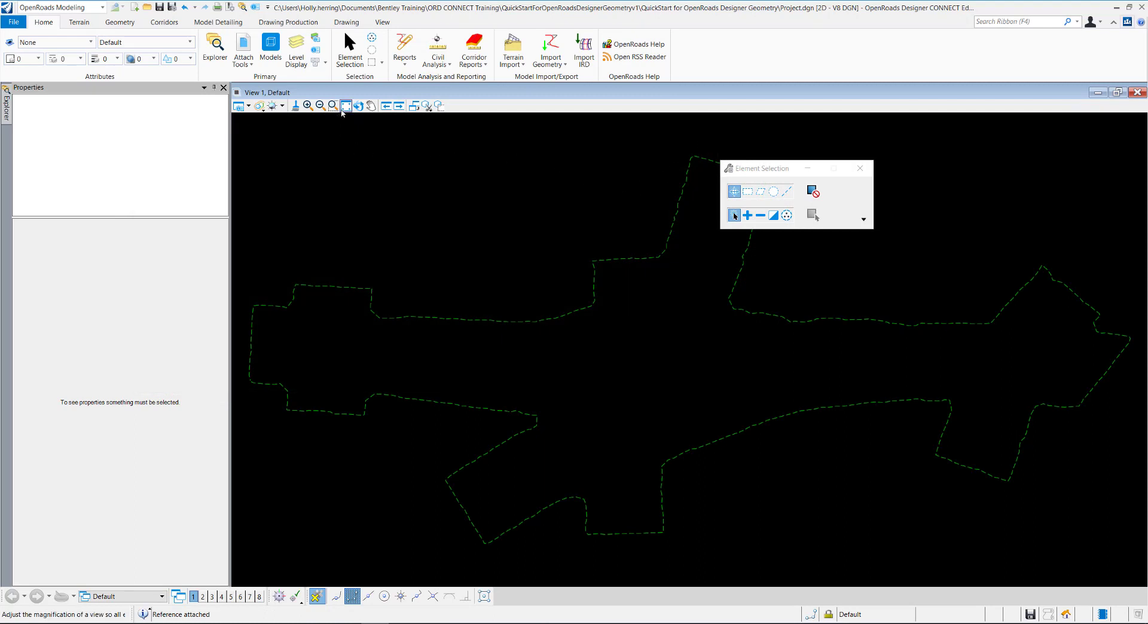
Fit the view and select the existing terrain boundary
click(344, 106)
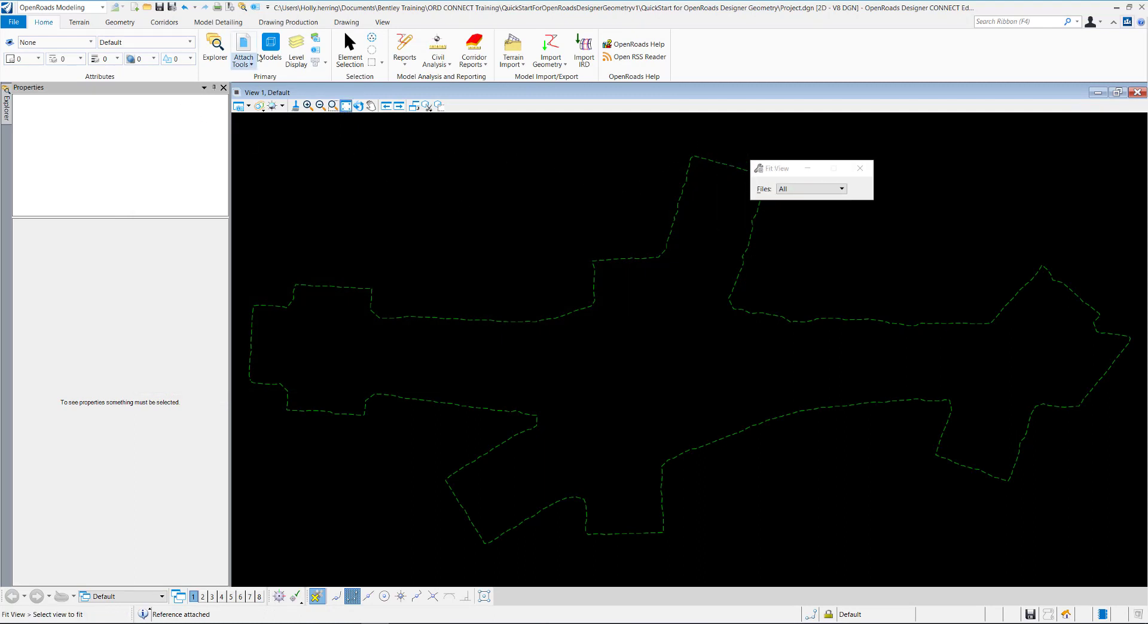
click(340, 59)
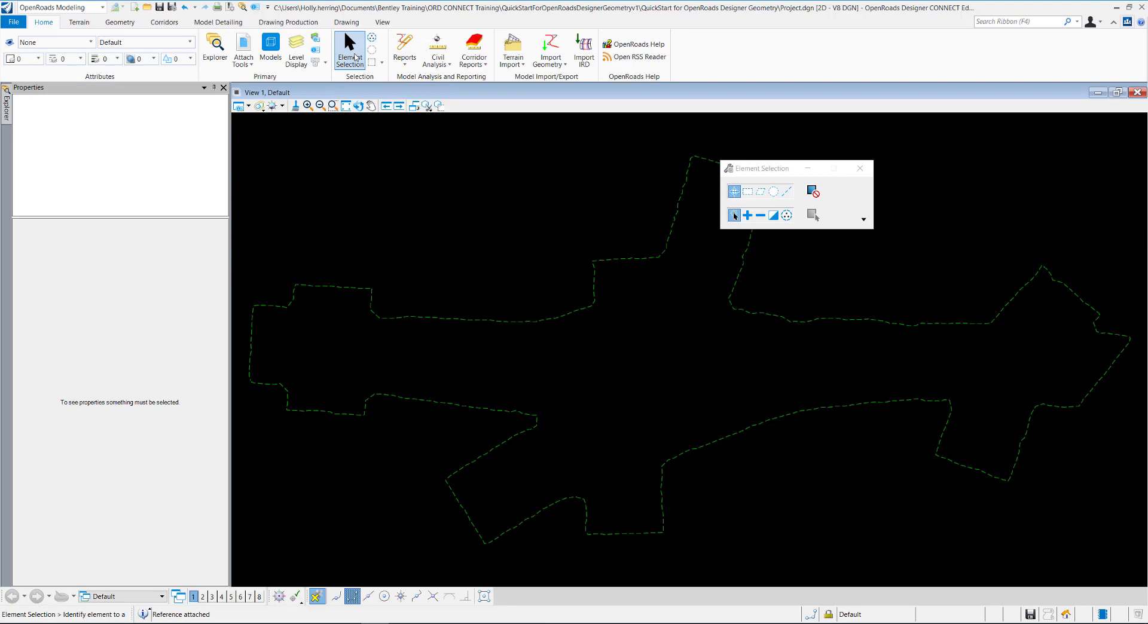
click(635, 261)
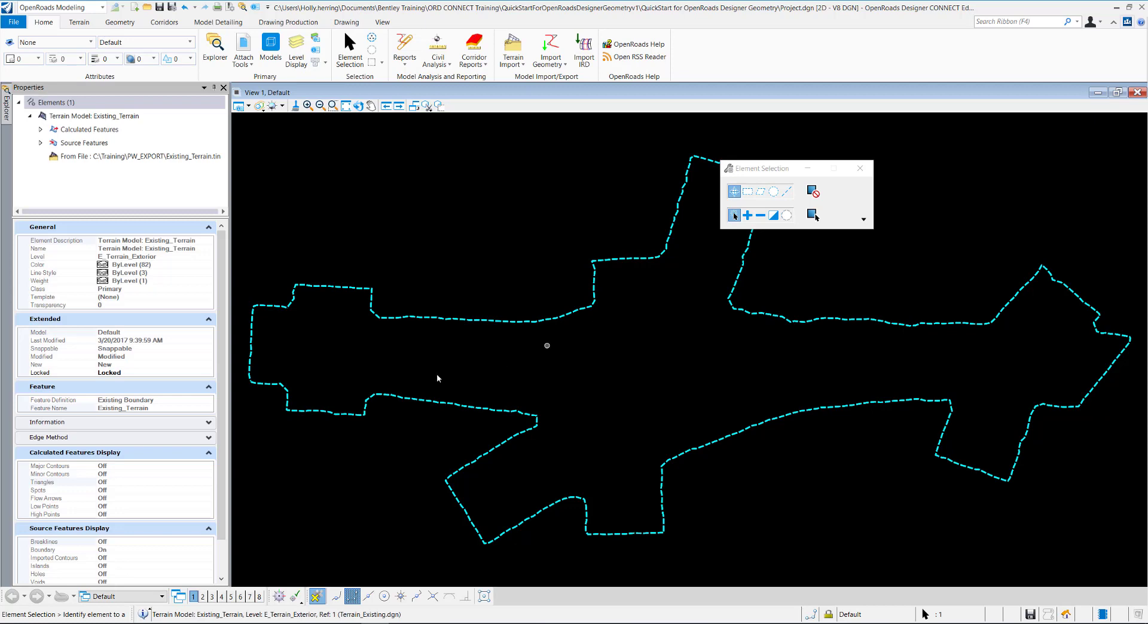
drag(223, 299, 223, 335)
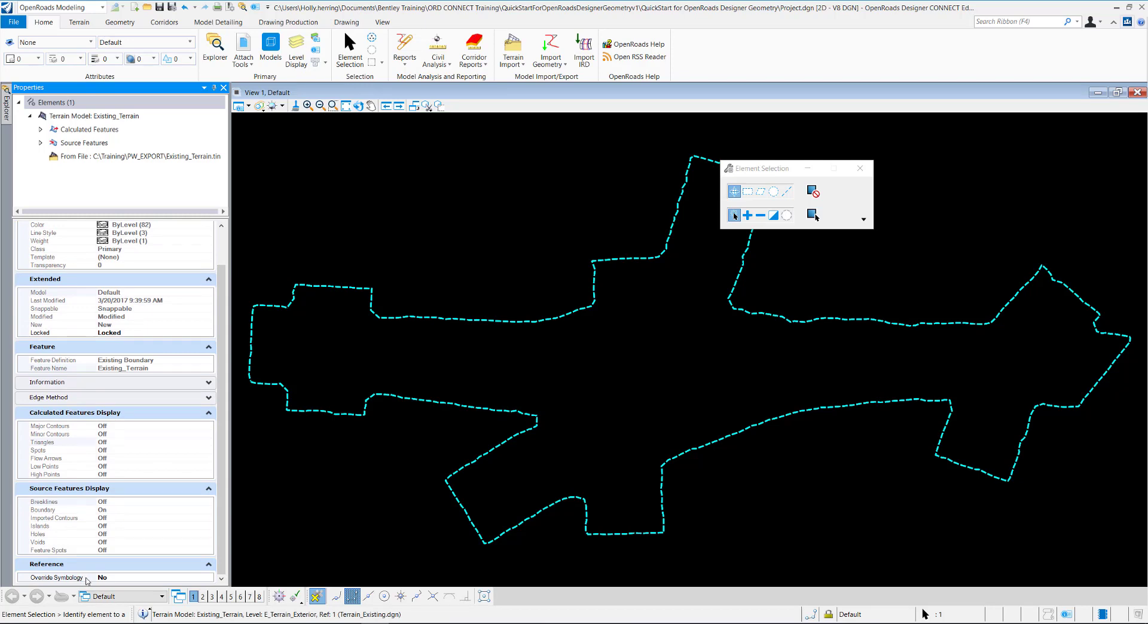
Turn on Override Symbology and set the terrain's override template to Terrain\Existing_Contours
click(88, 577)
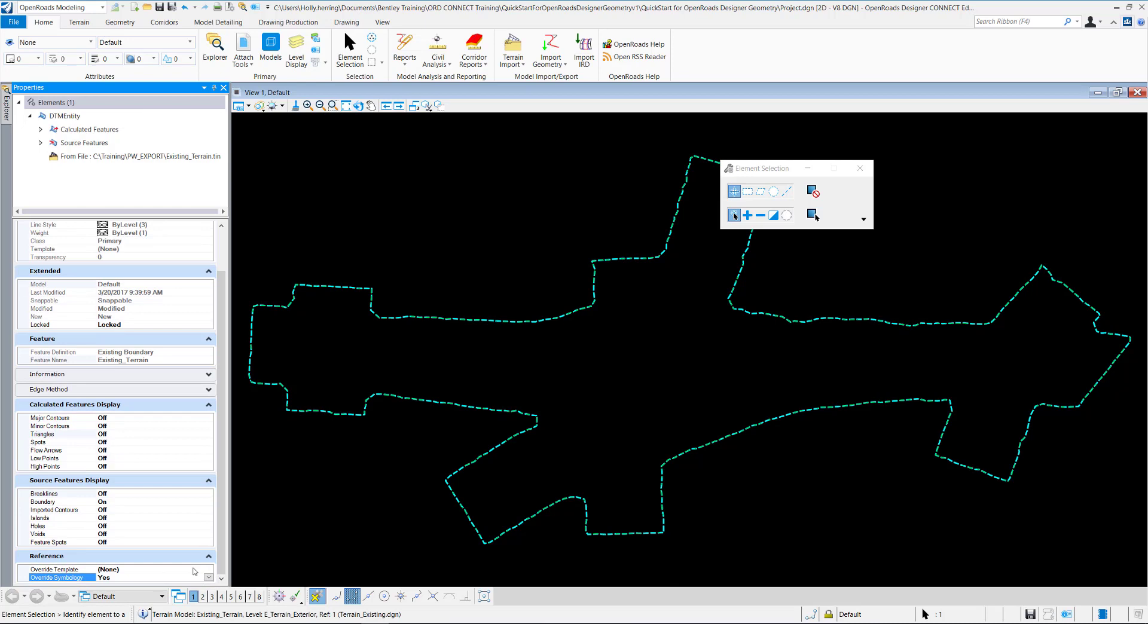
click(208, 570)
click(208, 570)
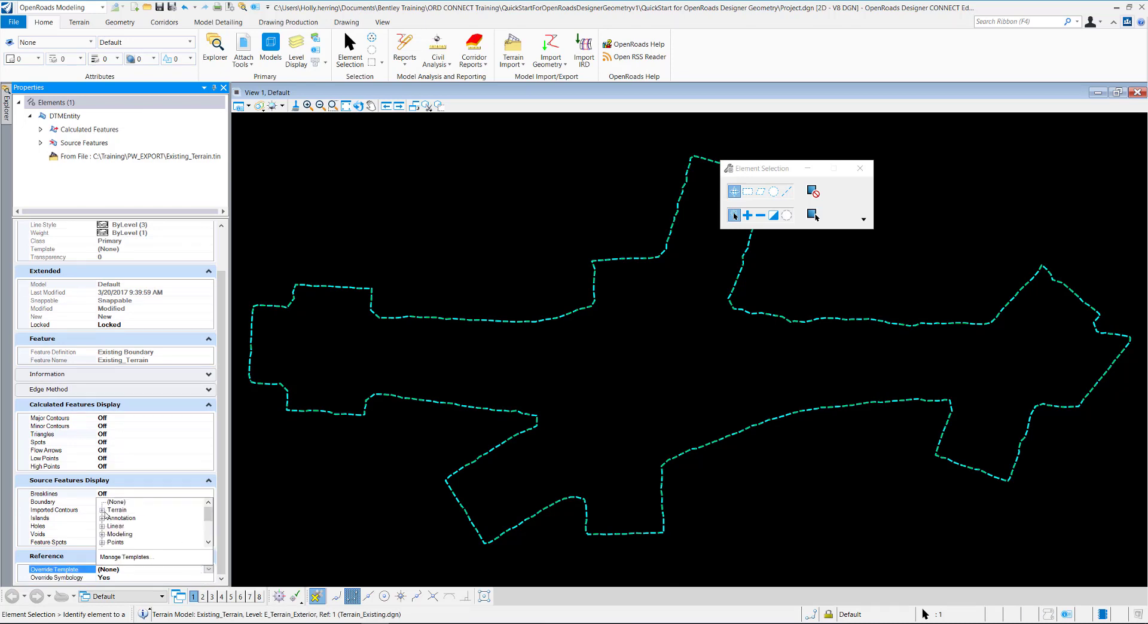
click(102, 511)
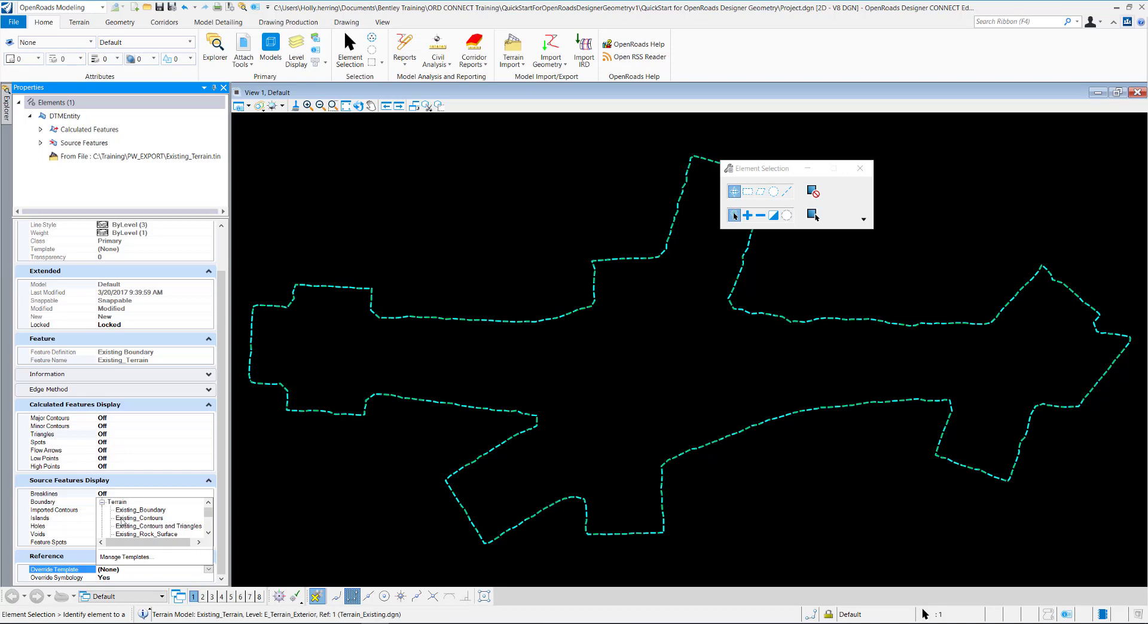
click(123, 519)
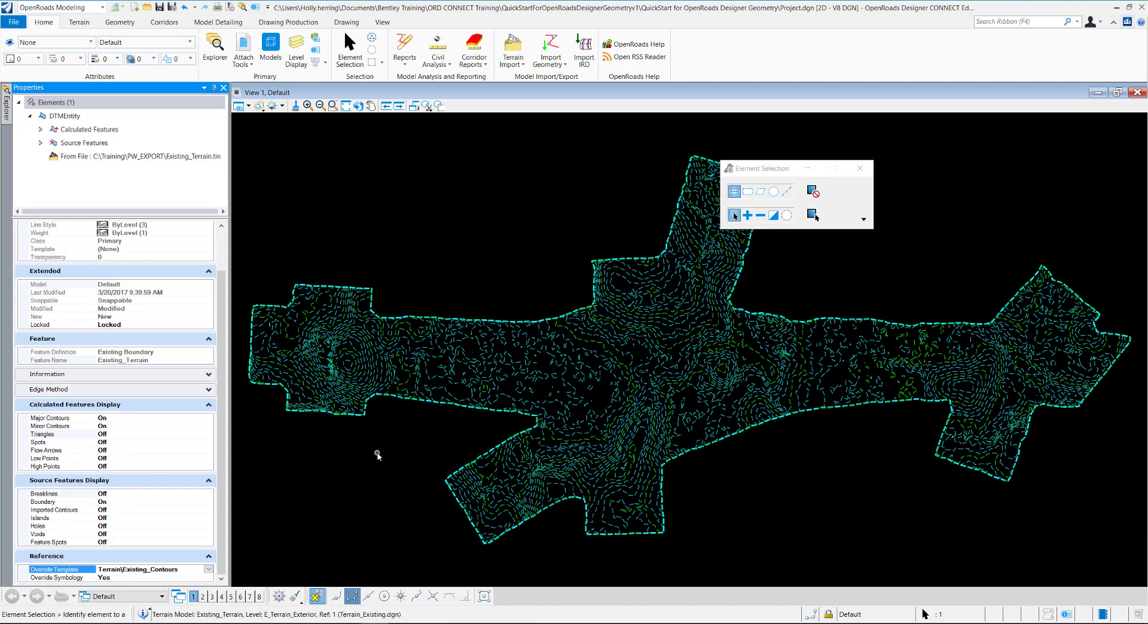
click(378, 455)
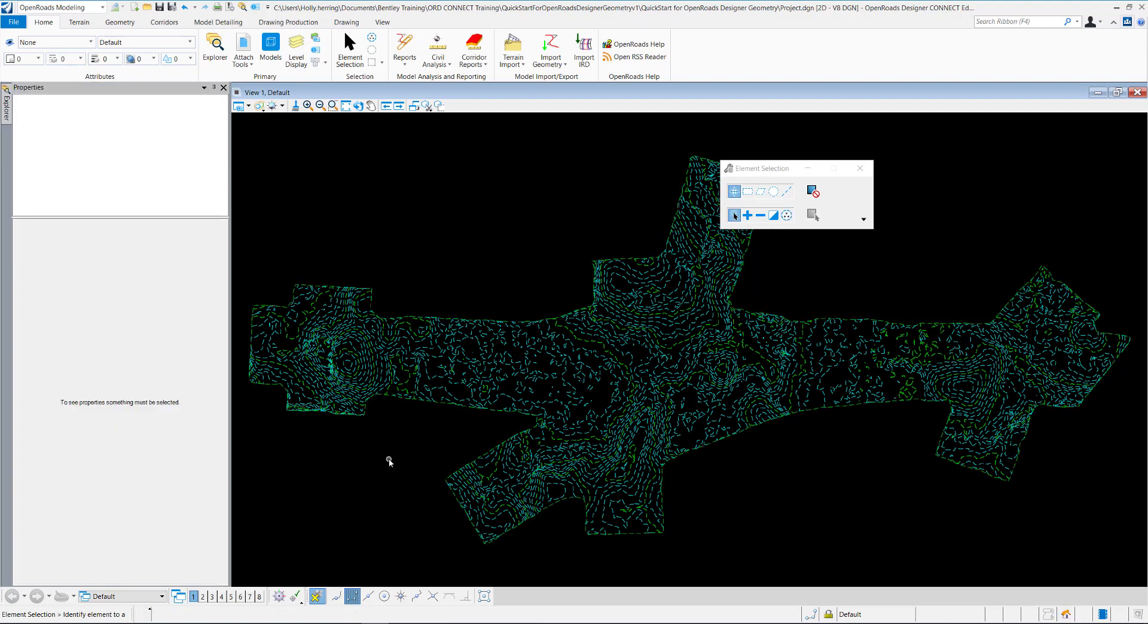
Start a Complex By PI alignment using the Geom_Baseline feature definition
click(119, 23)
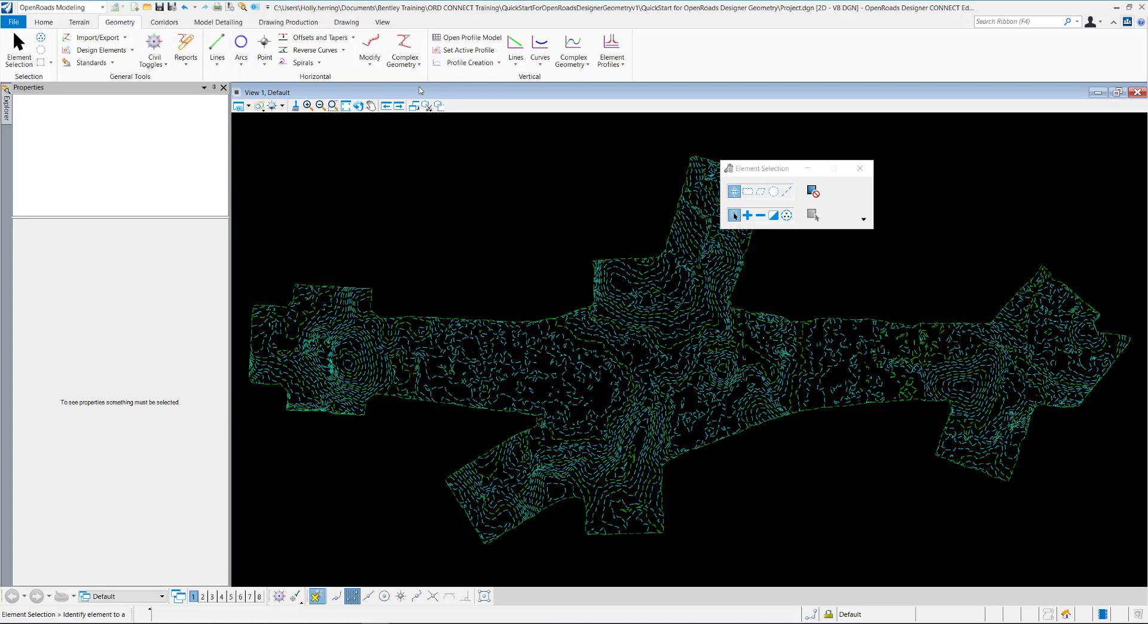
click(409, 66)
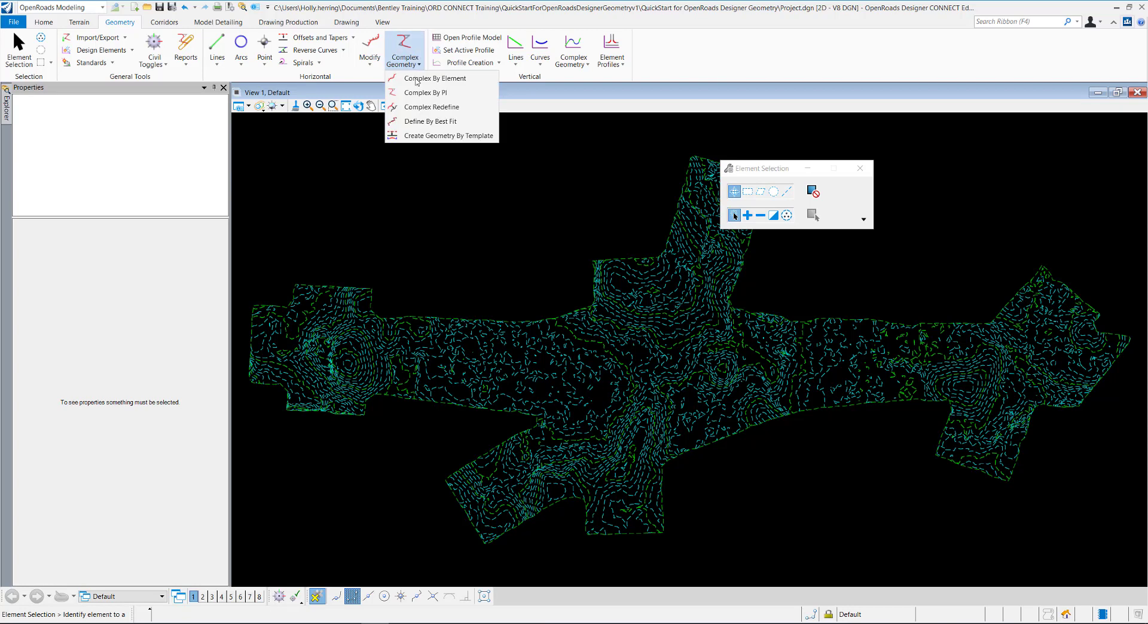
click(421, 94)
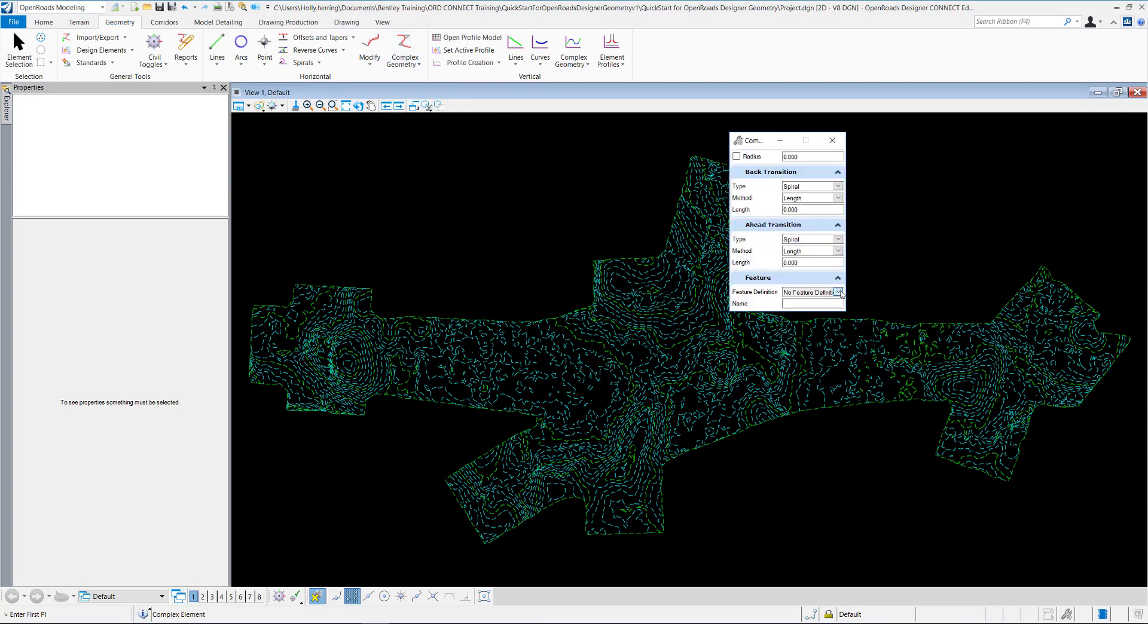
click(838, 292)
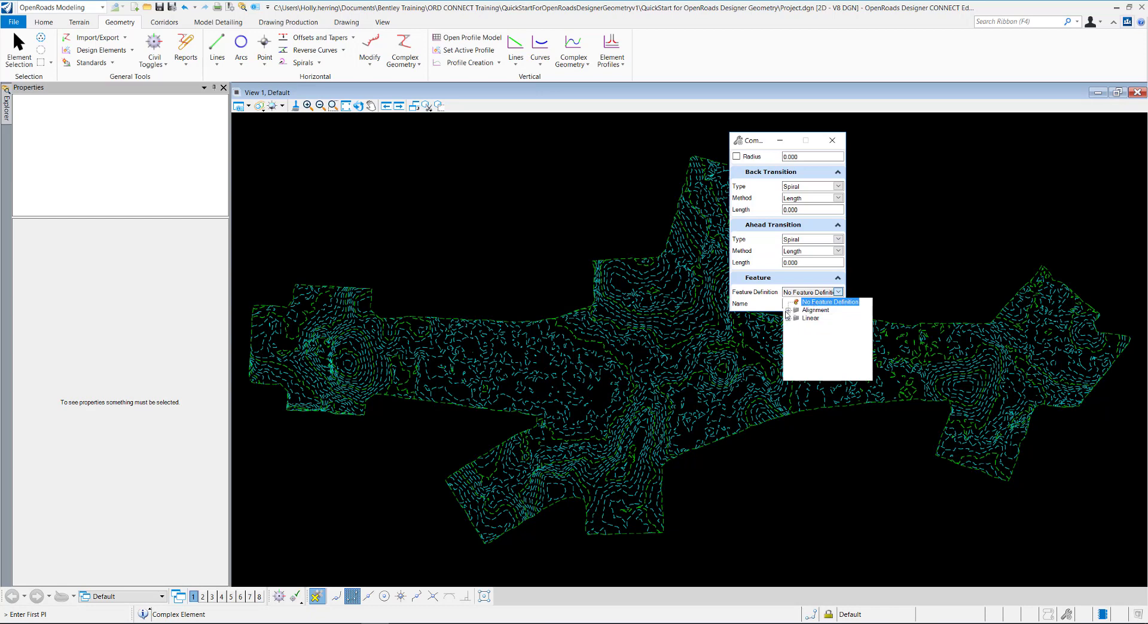
click(788, 311)
click(818, 327)
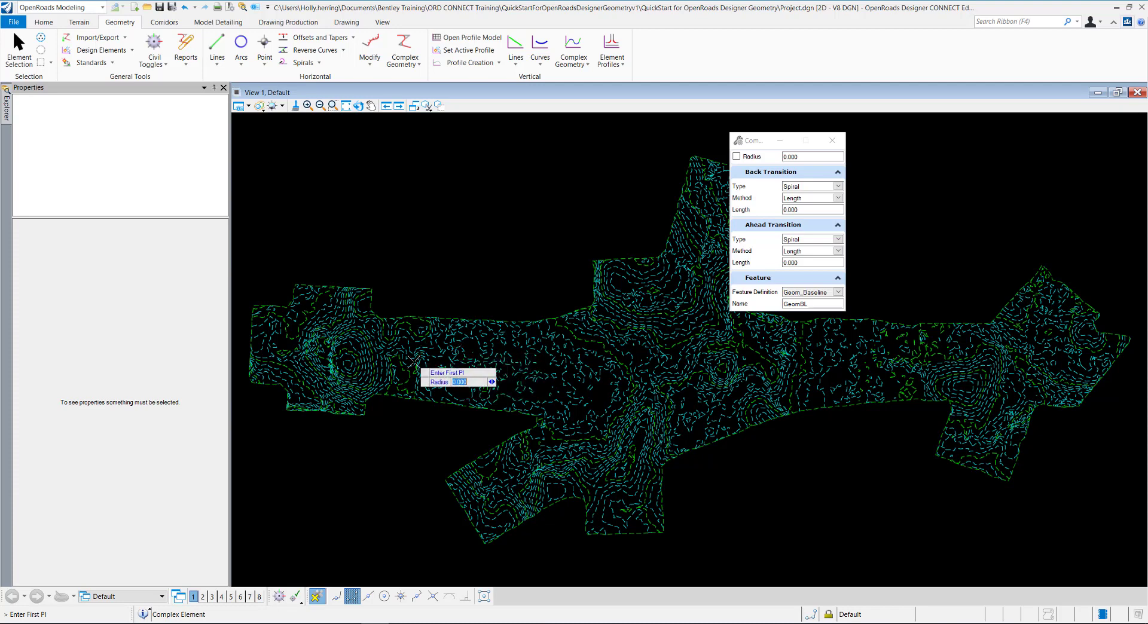
Place four PIs across the terrain with 300 curve radii to complete GeomBL
click(420, 359)
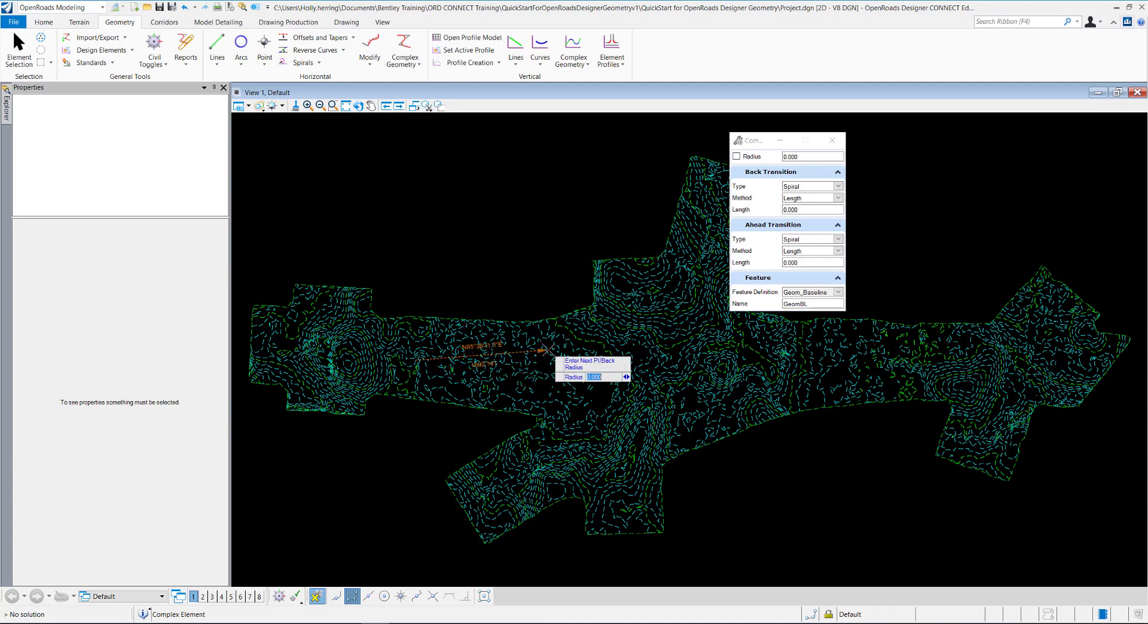
text(300)
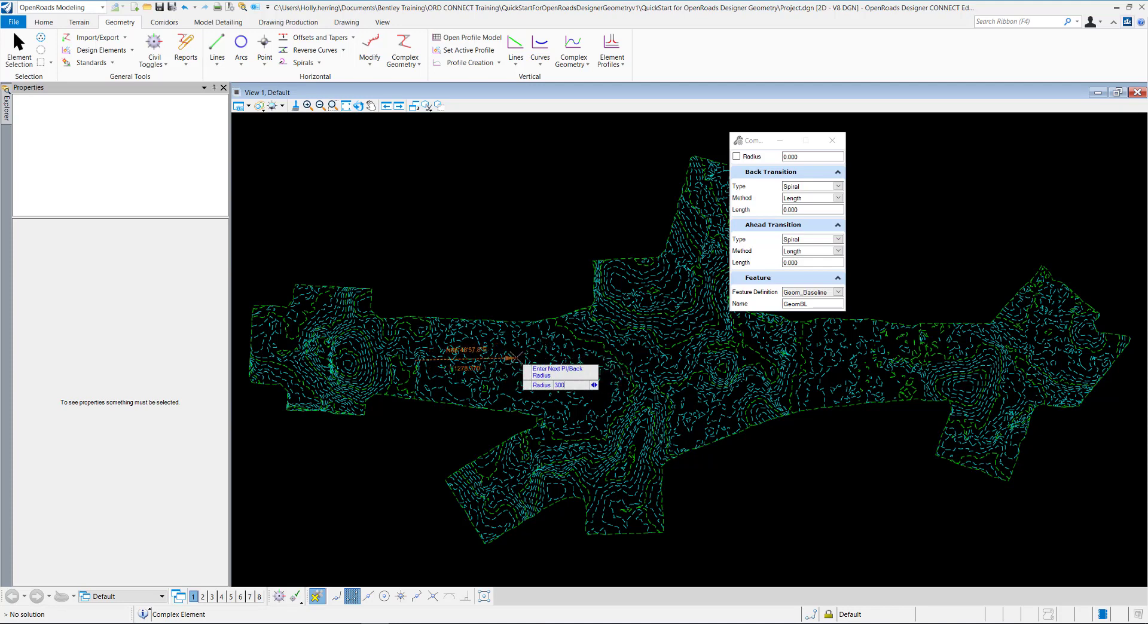
key(Return)
click(495, 352)
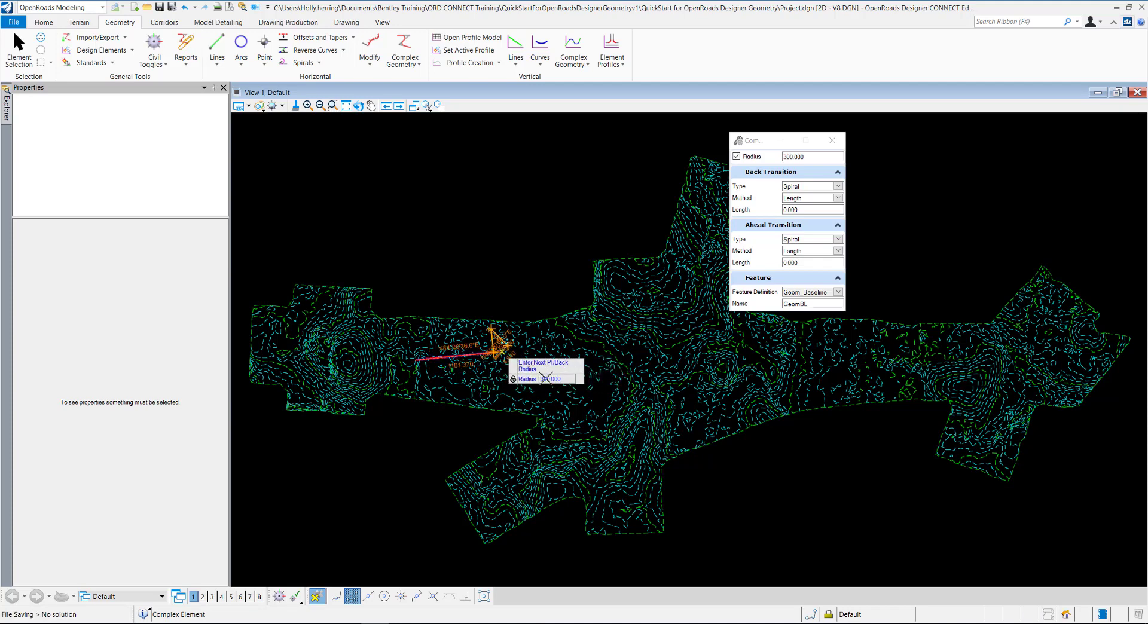
click(553, 377)
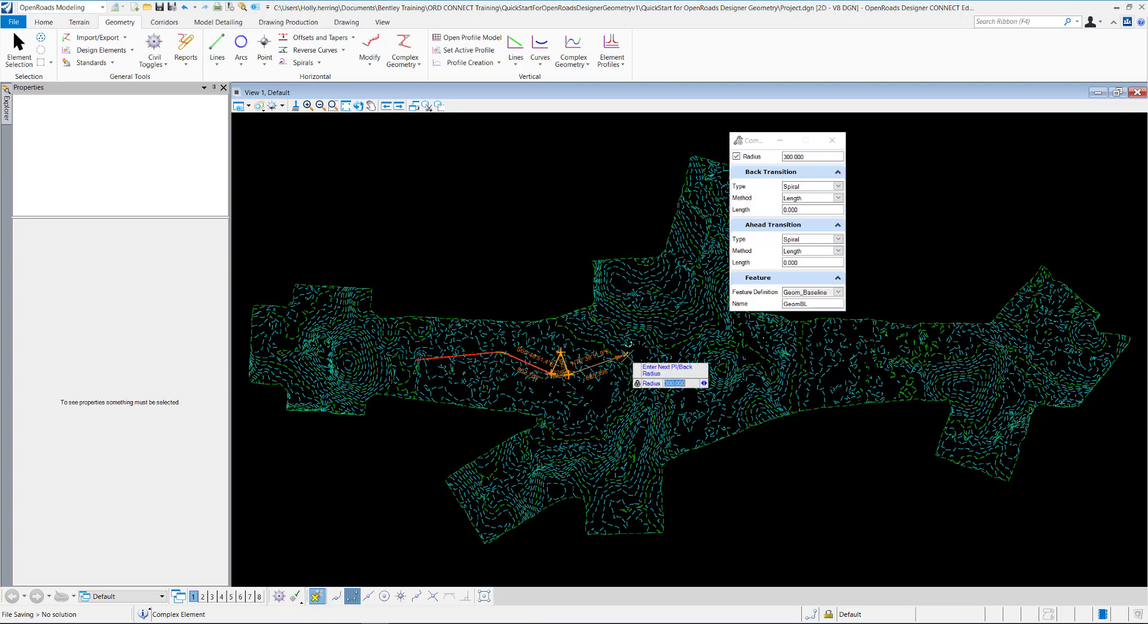
click(633, 357)
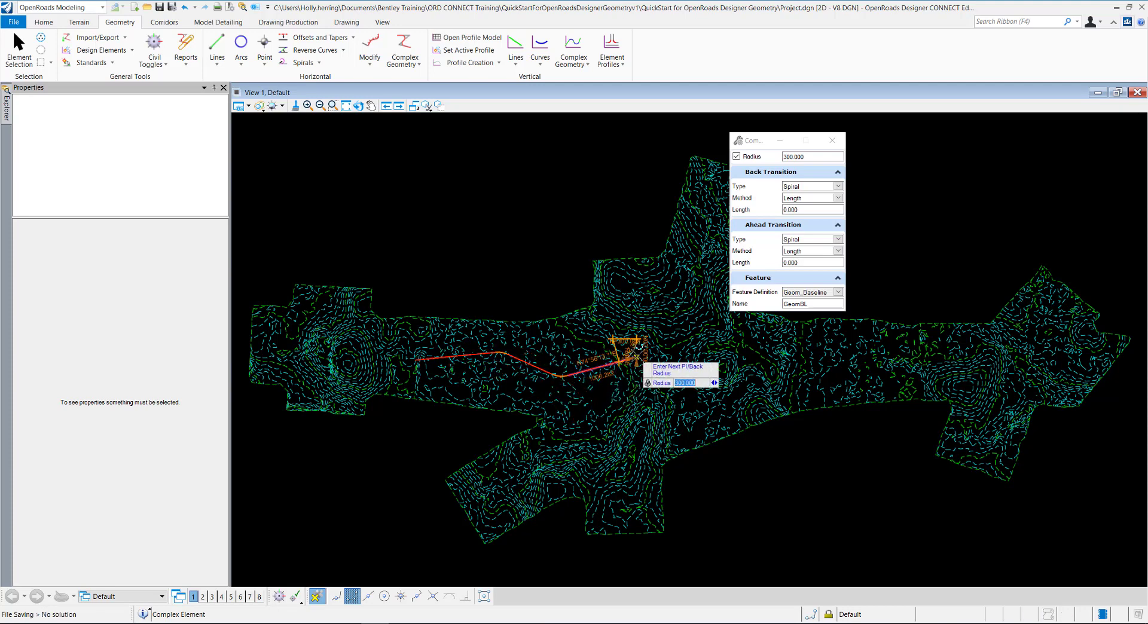
right_click(659, 349)
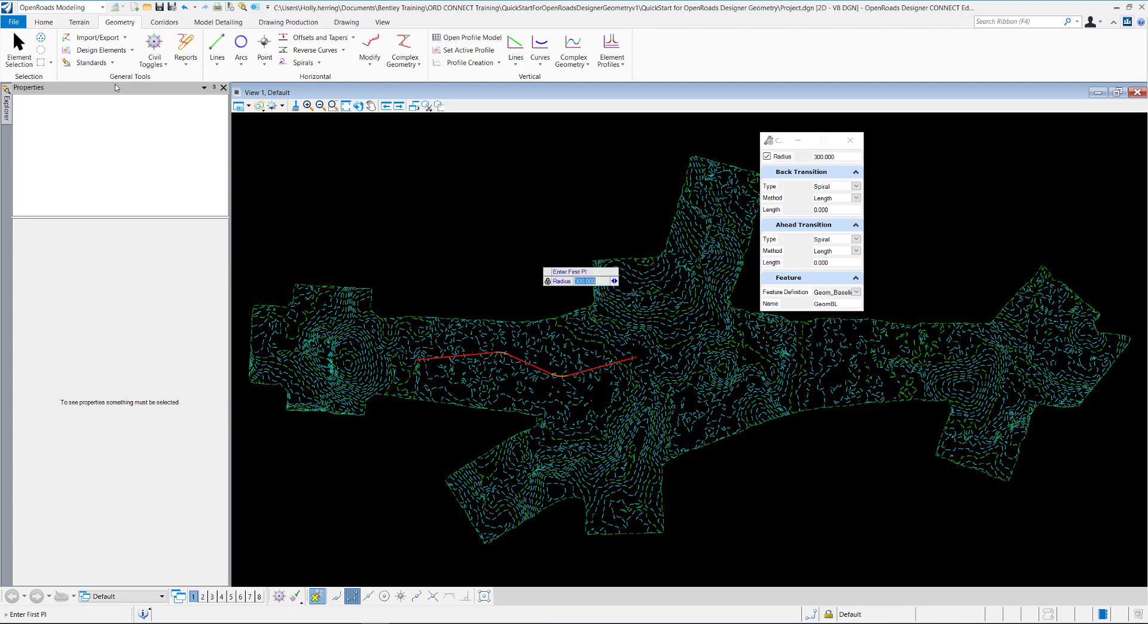
click(18, 51)
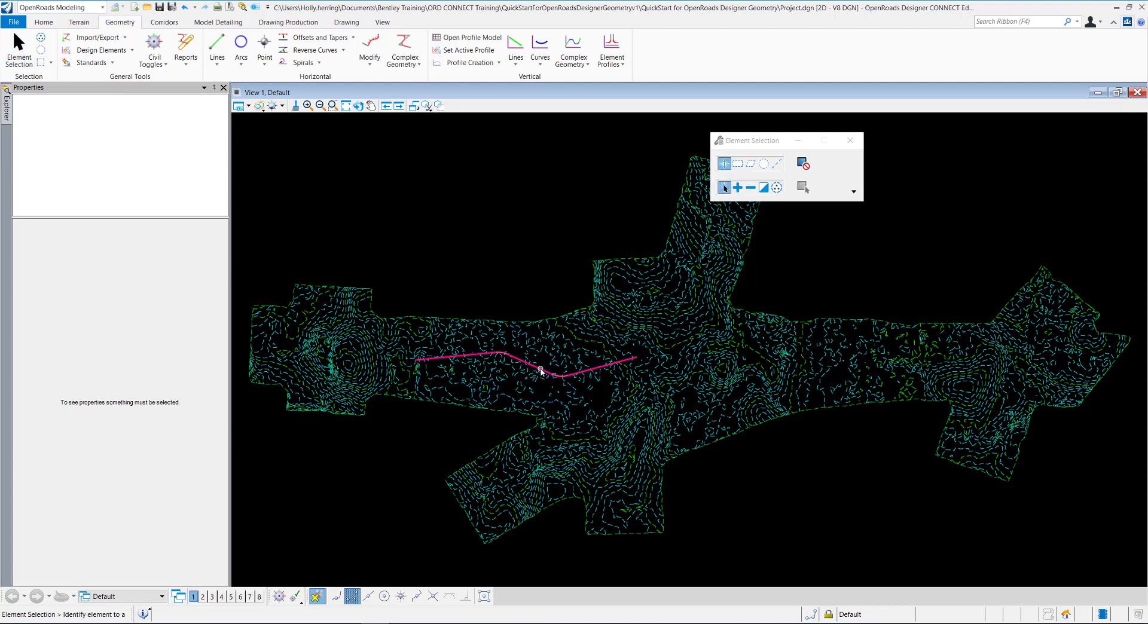
Set the Existing_Terrain boundary as the active terrain model, then deselect it
click(541, 370)
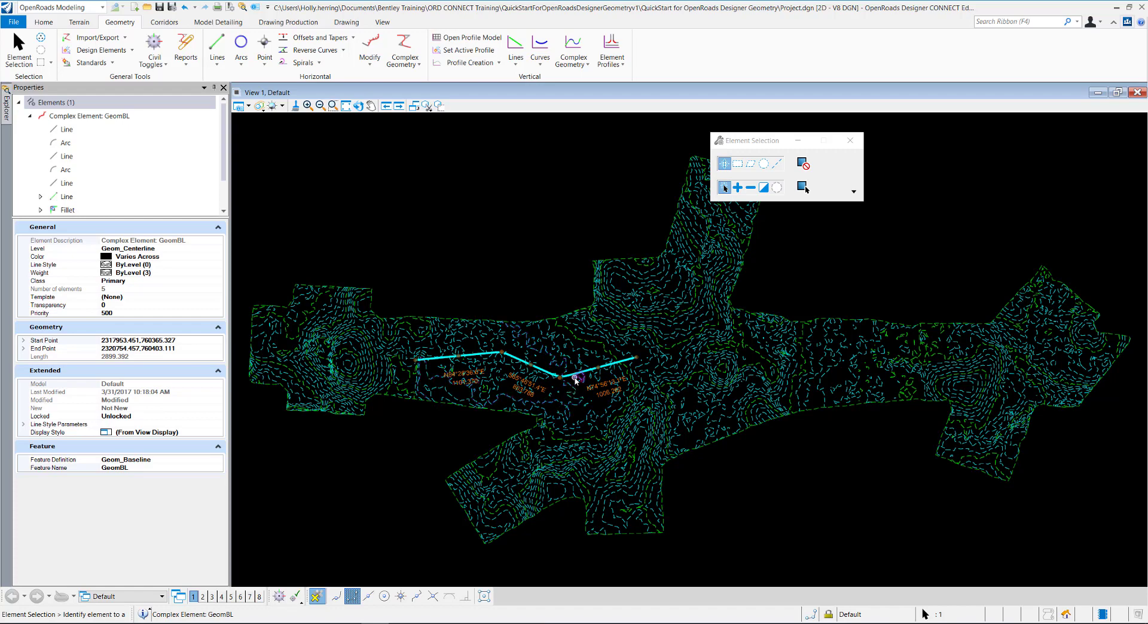
scroll(575, 384, up, 3)
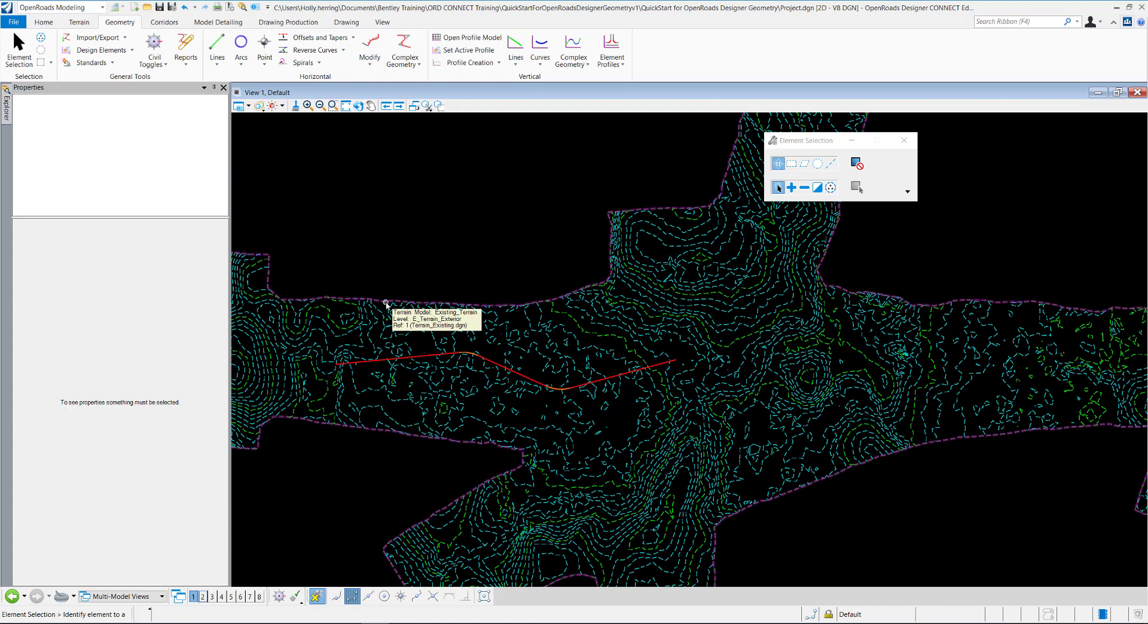
click(386, 304)
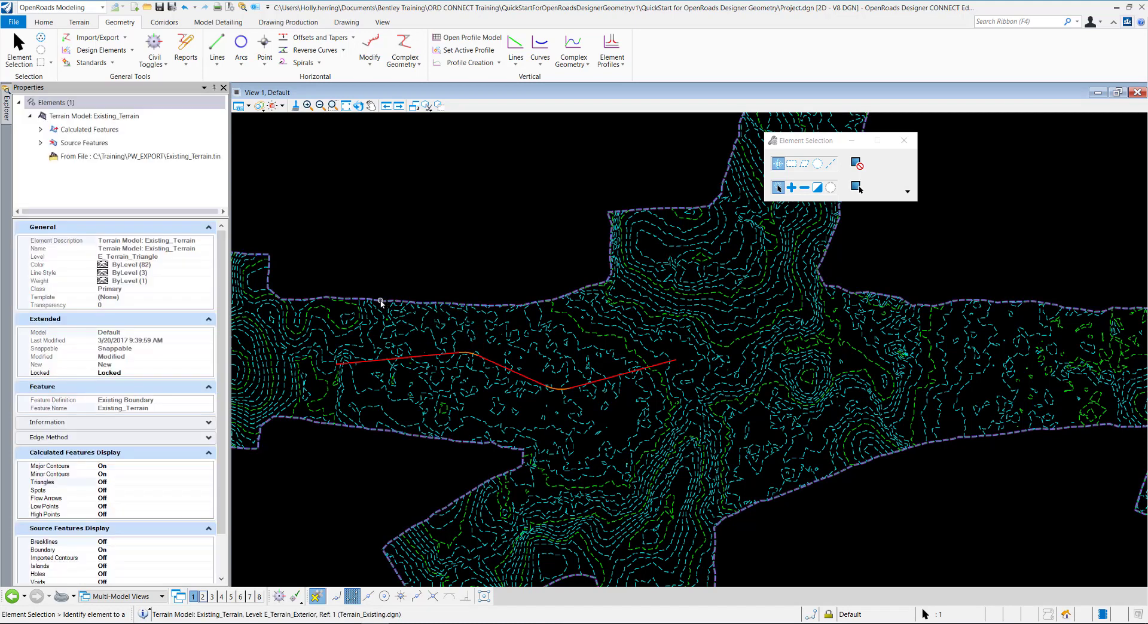
mouse_move(382, 303)
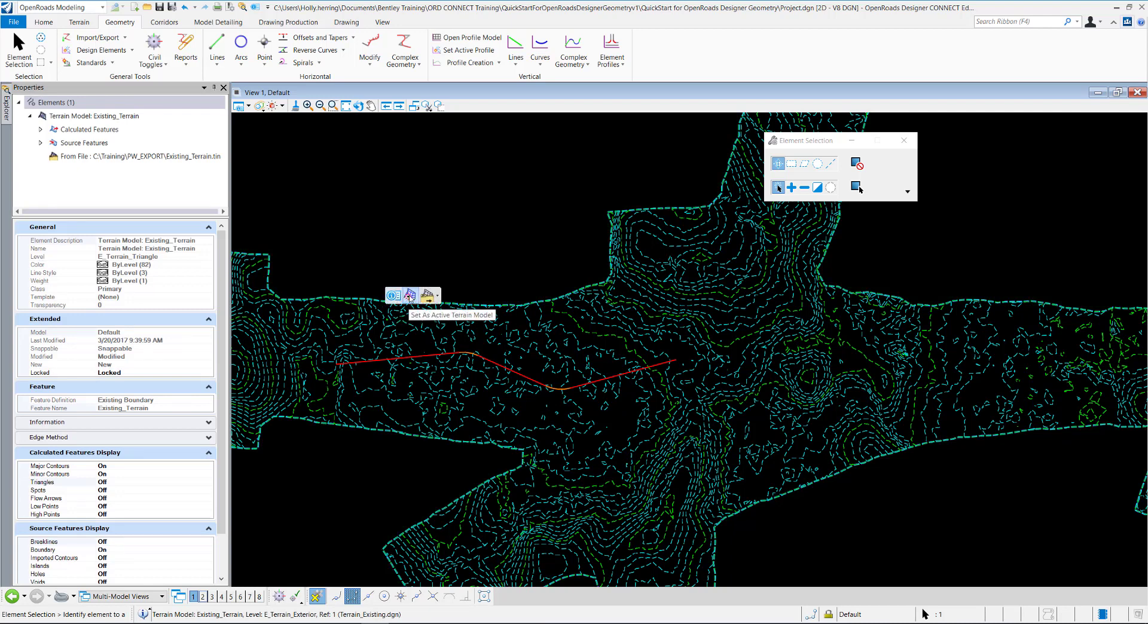
click(410, 295)
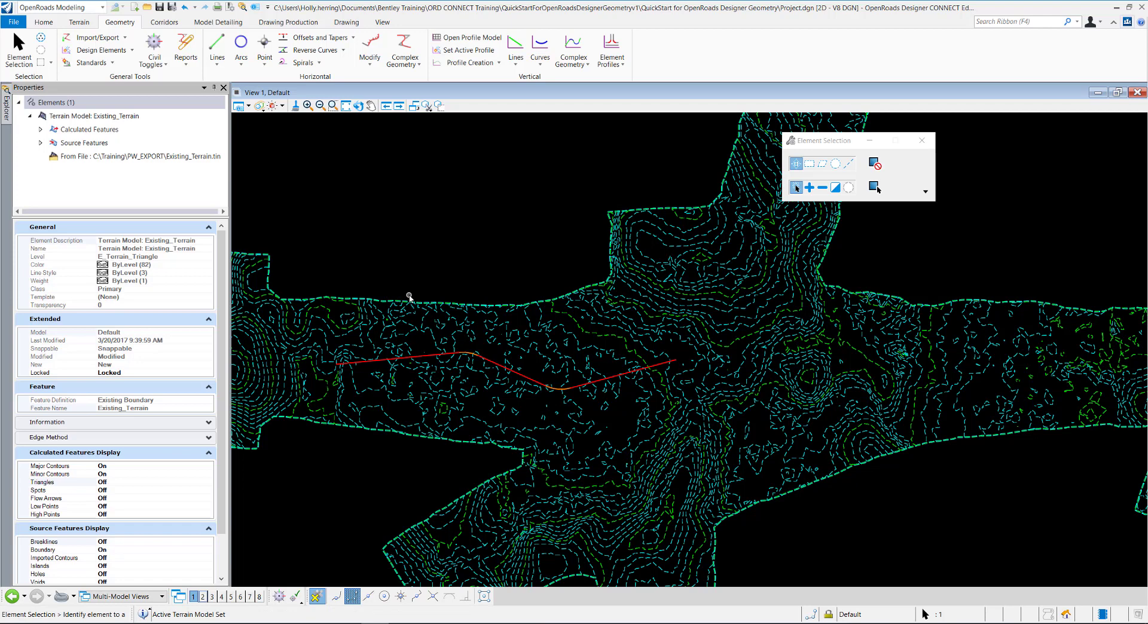
click(408, 290)
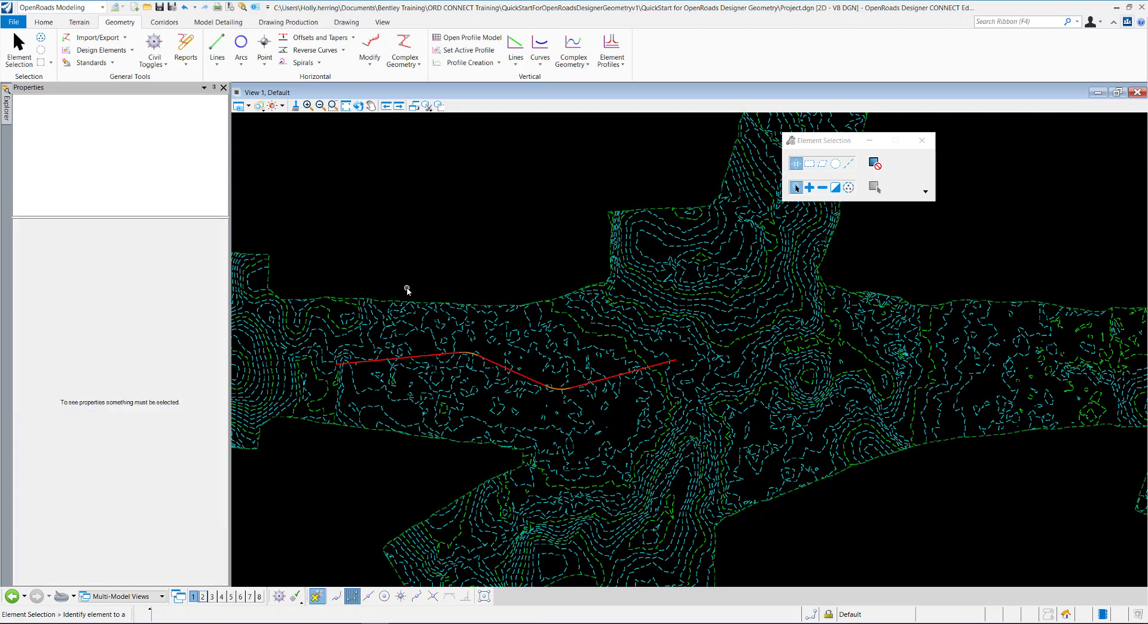
Open GeomBL's profile model in View 2, showing the existing ground line near elevation 155–160
click(420, 358)
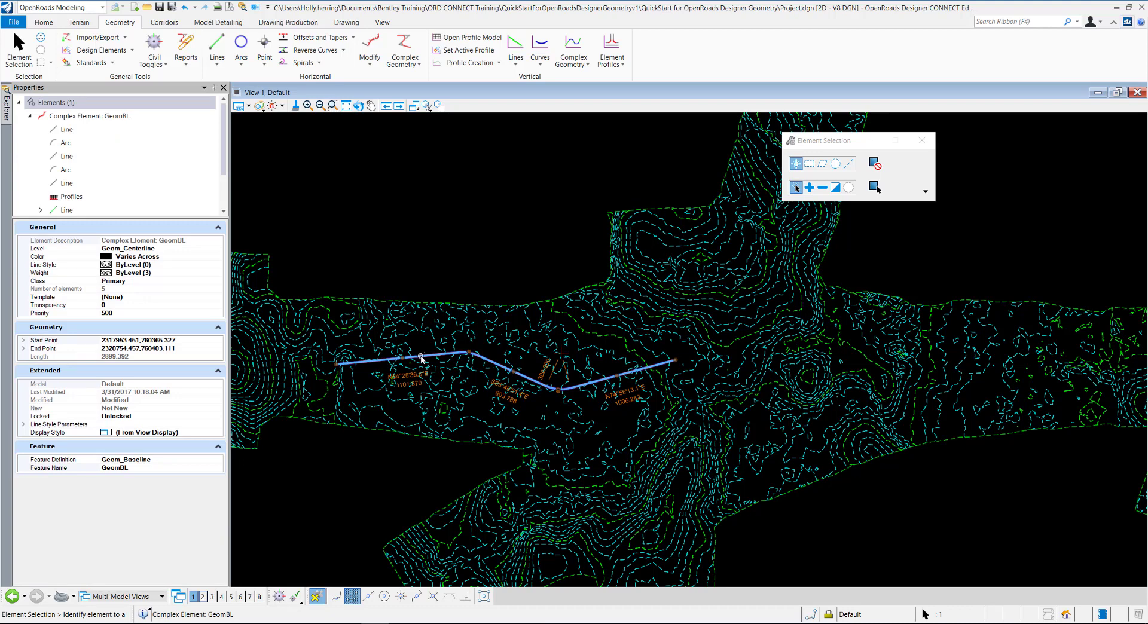
mouse_move(421, 359)
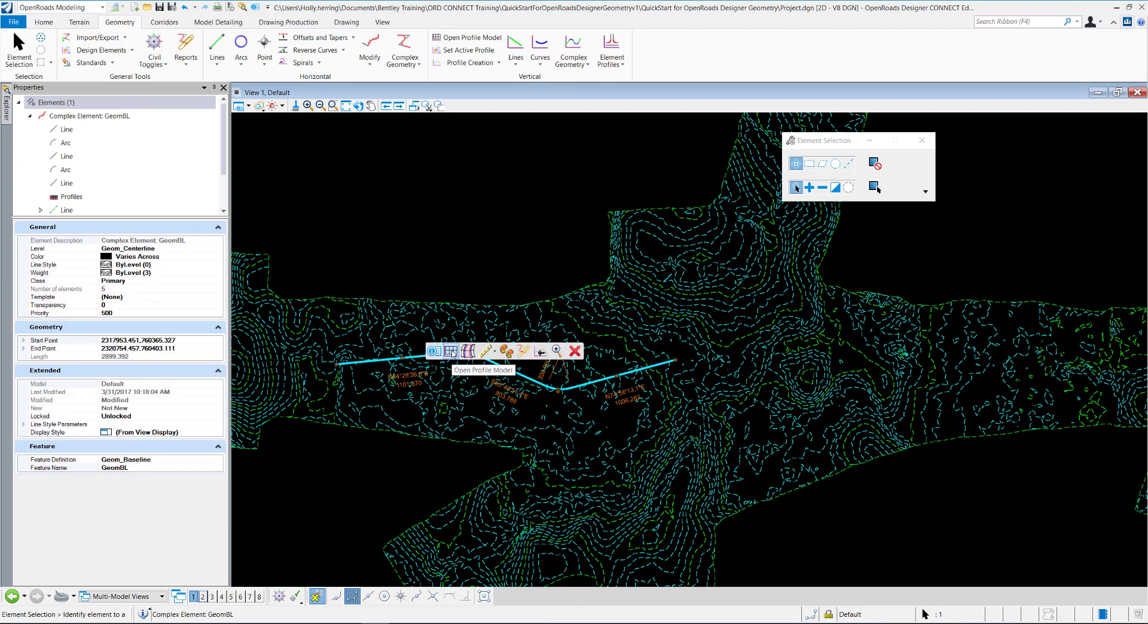
click(451, 352)
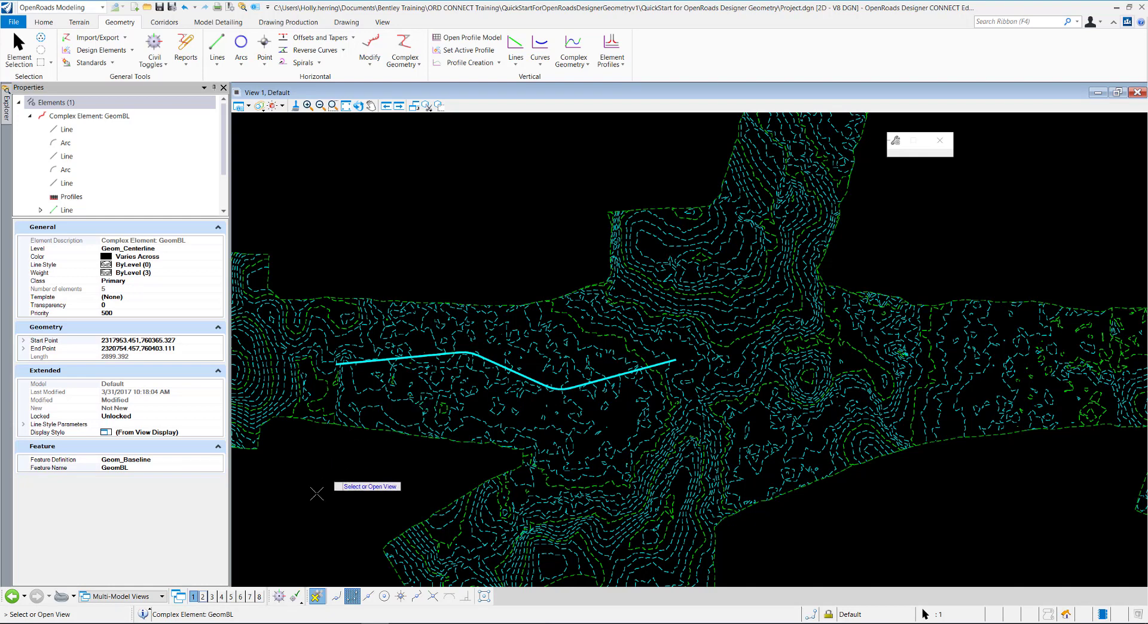
click(203, 597)
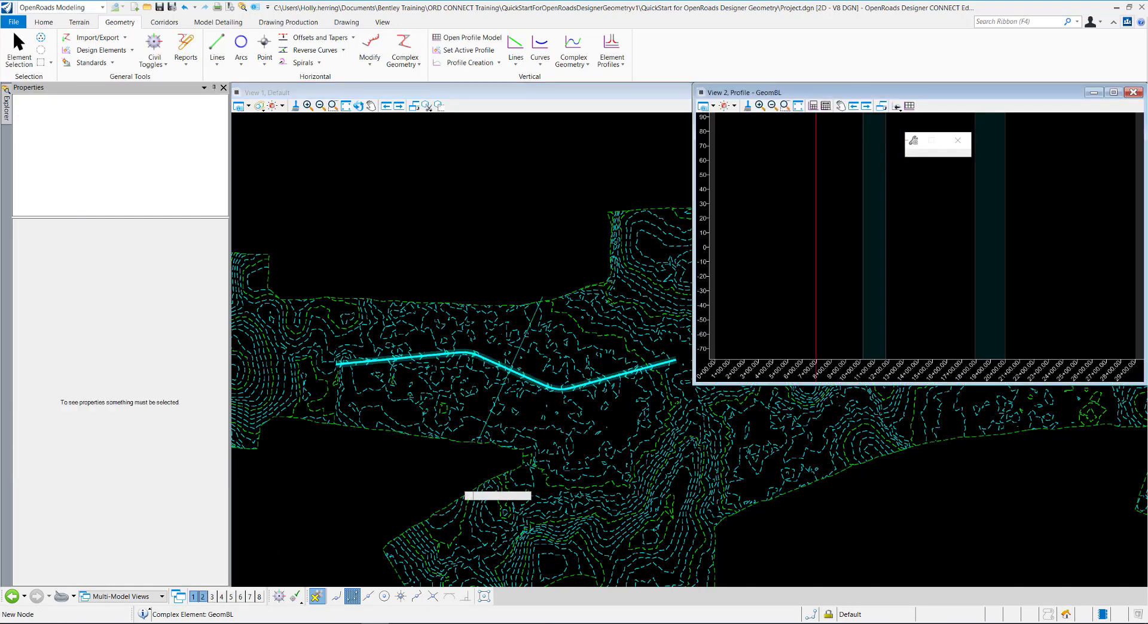
click(781, 245)
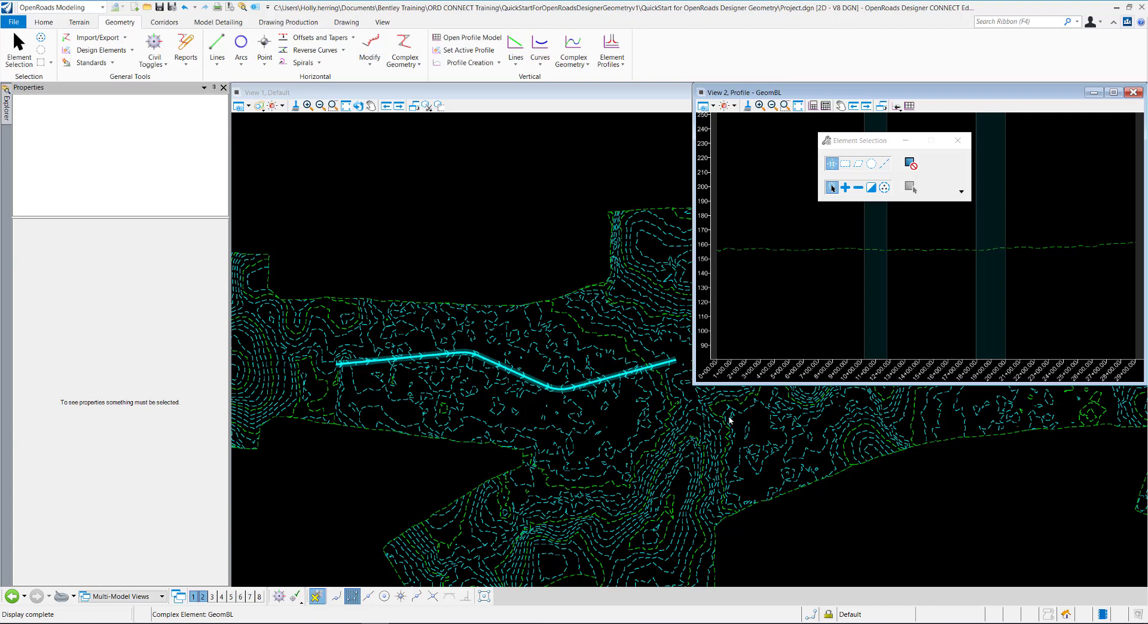
click(744, 249)
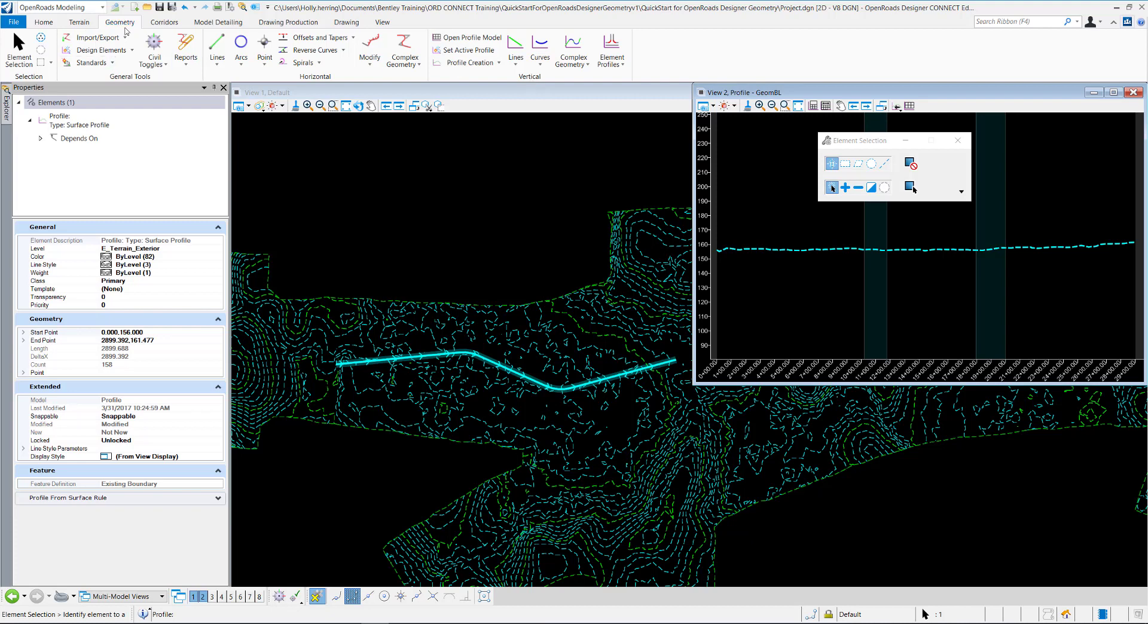
Draw a Geom_Baseline profile line from station 0+00 to the alignment's end, 2899.392 long at 0.19%
click(516, 57)
click(556, 78)
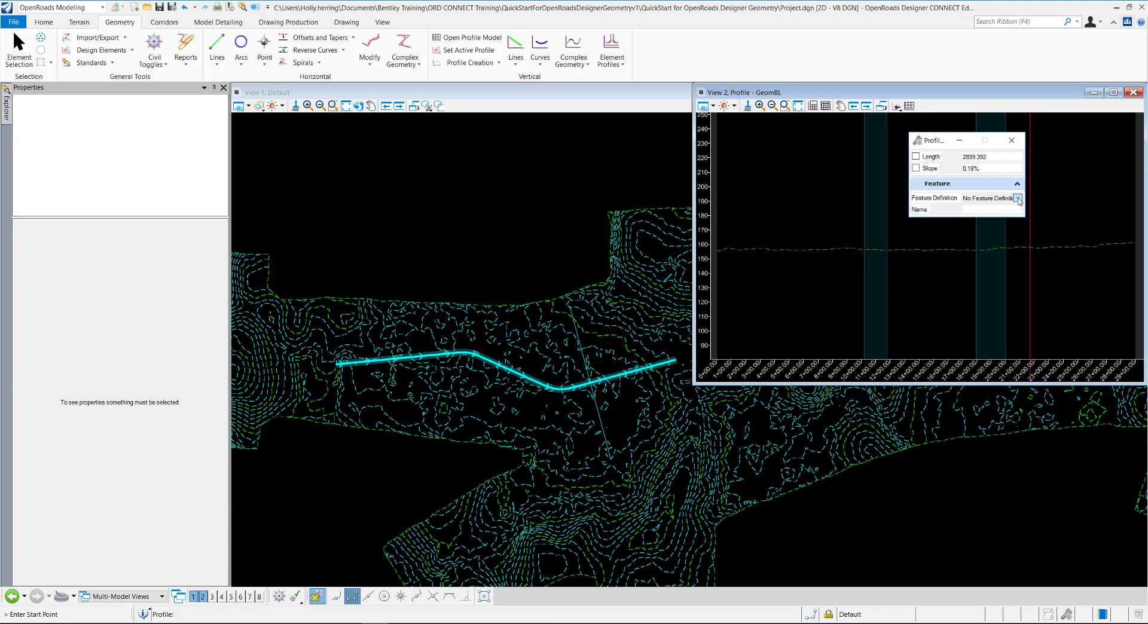
click(1017, 198)
click(968, 216)
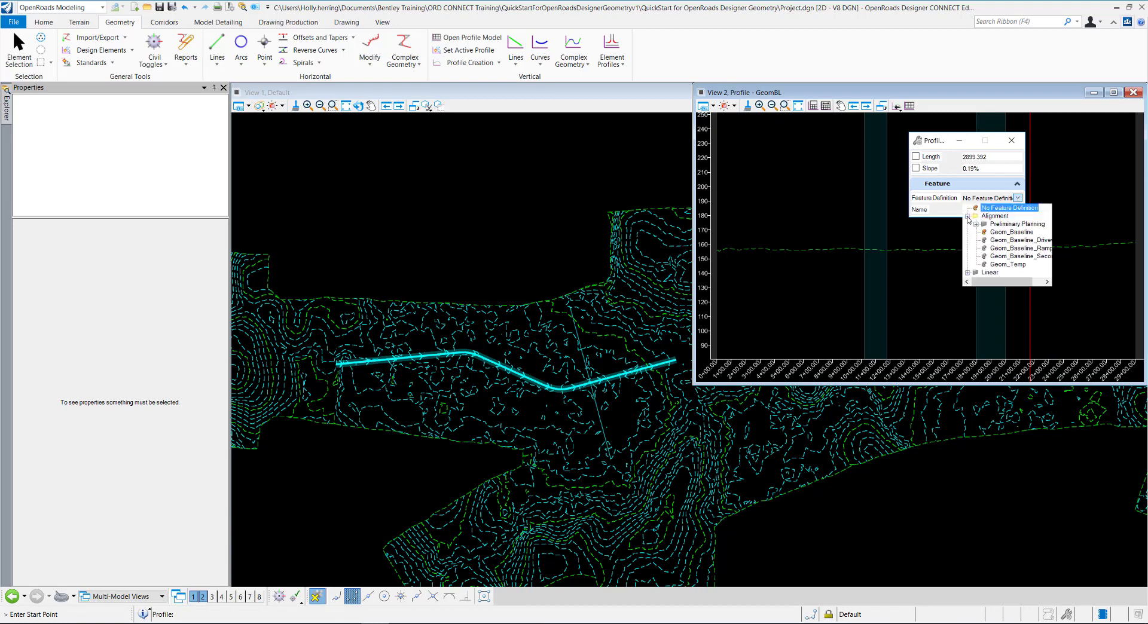
click(1010, 232)
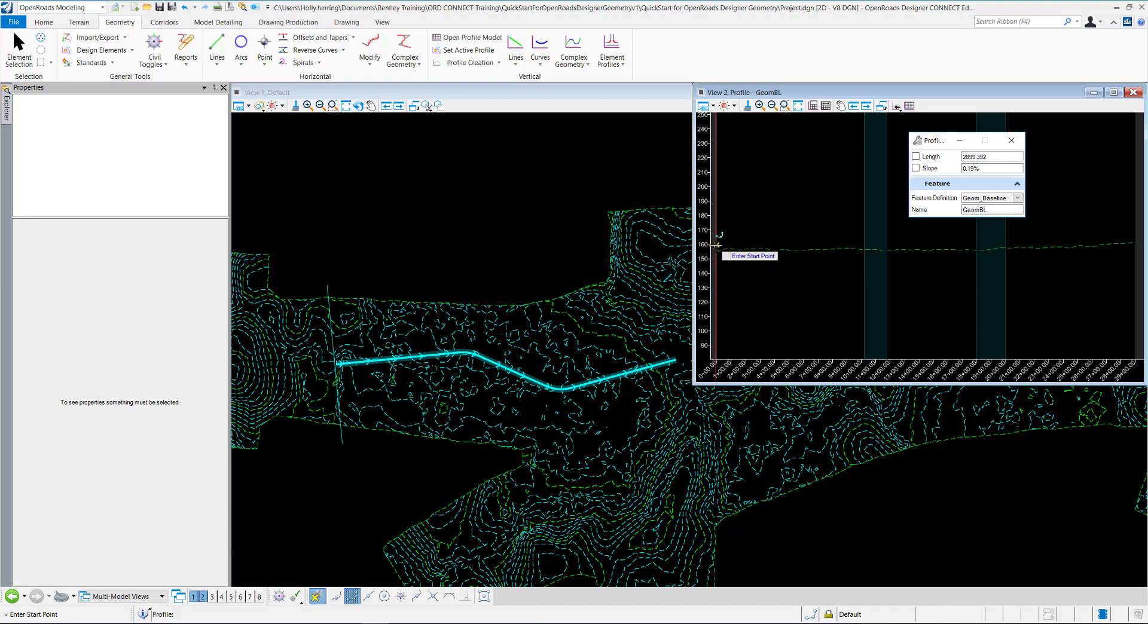
click(717, 249)
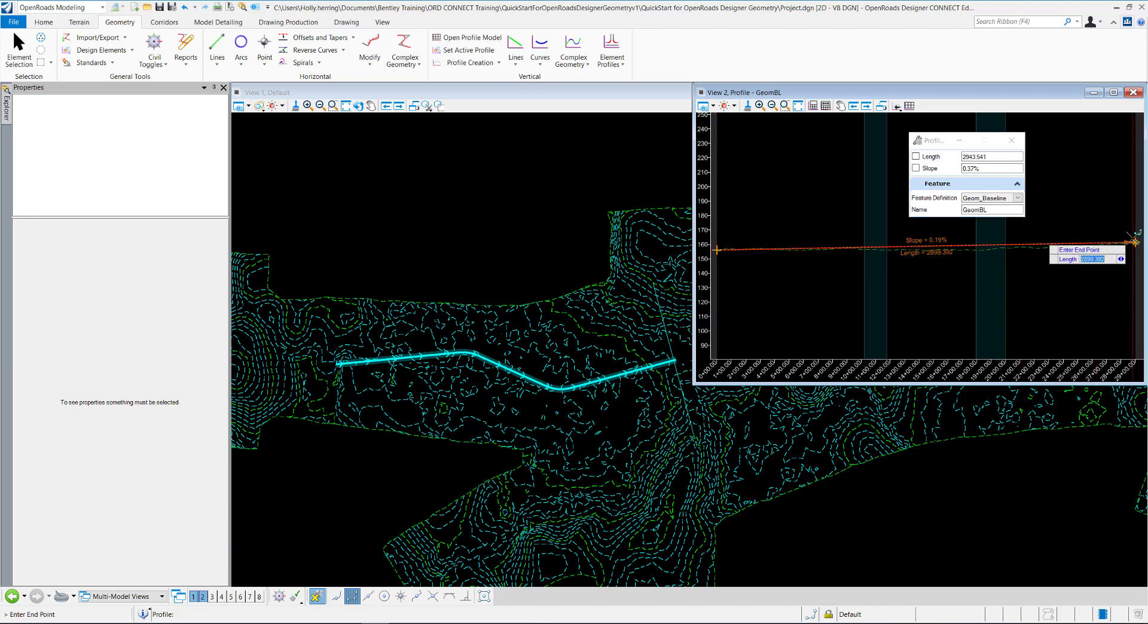
click(1135, 238)
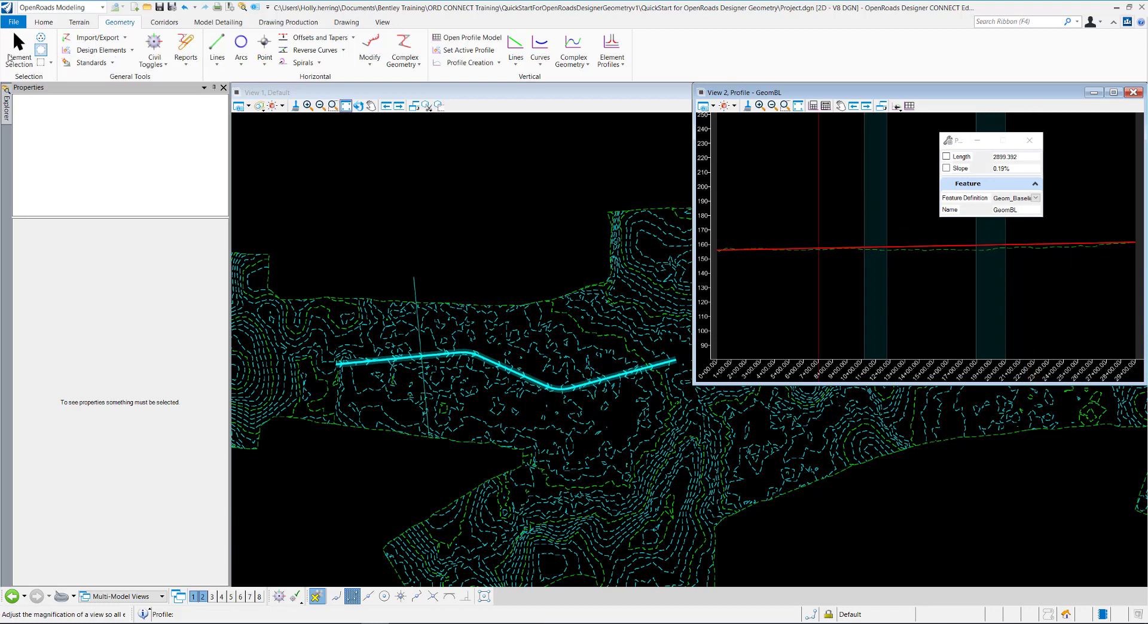
Set the 0.19% Geom_Baseline profile line as GeomBL's active profile
click(19, 49)
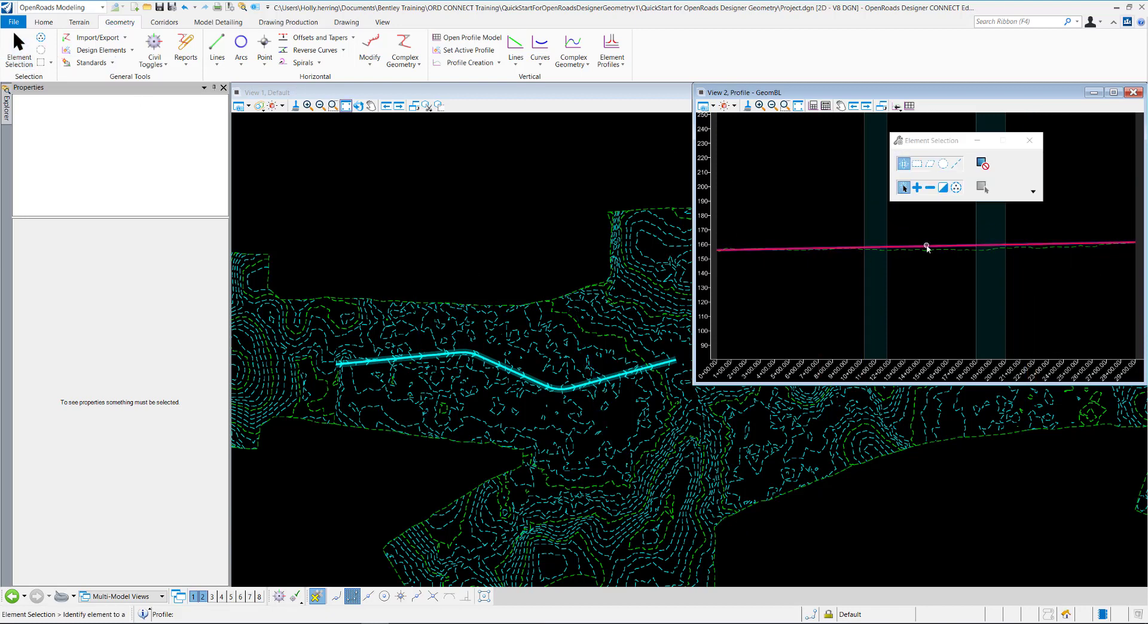
click(927, 251)
scroll(894, 256, up, 3)
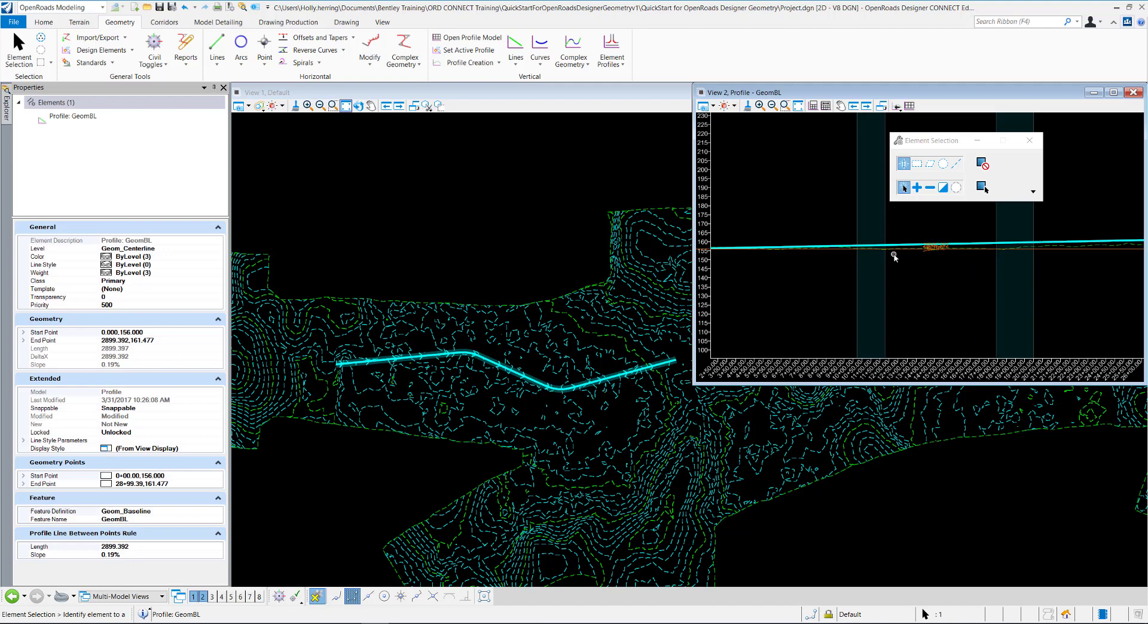
scroll(897, 257, down, 2)
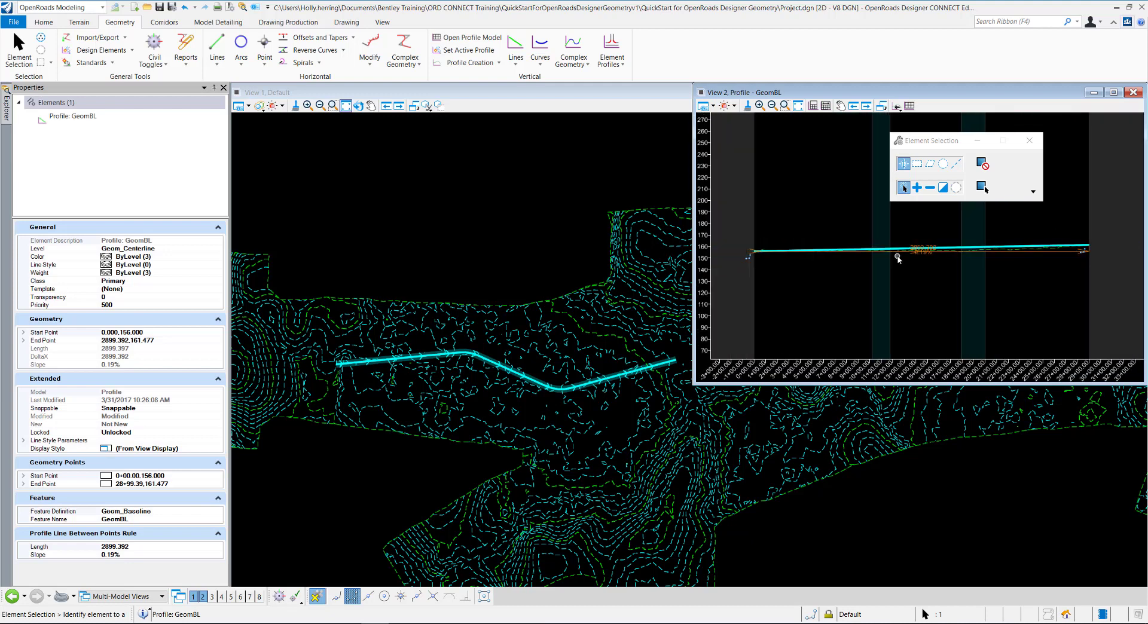
scroll(898, 258, up, 1)
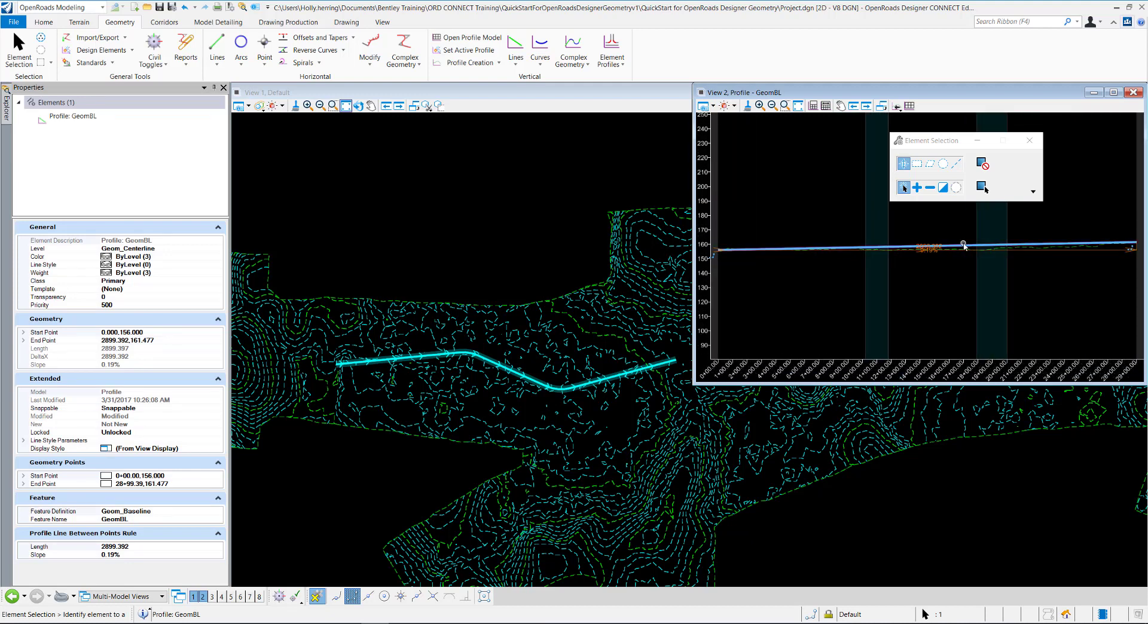
mouse_move(966, 246)
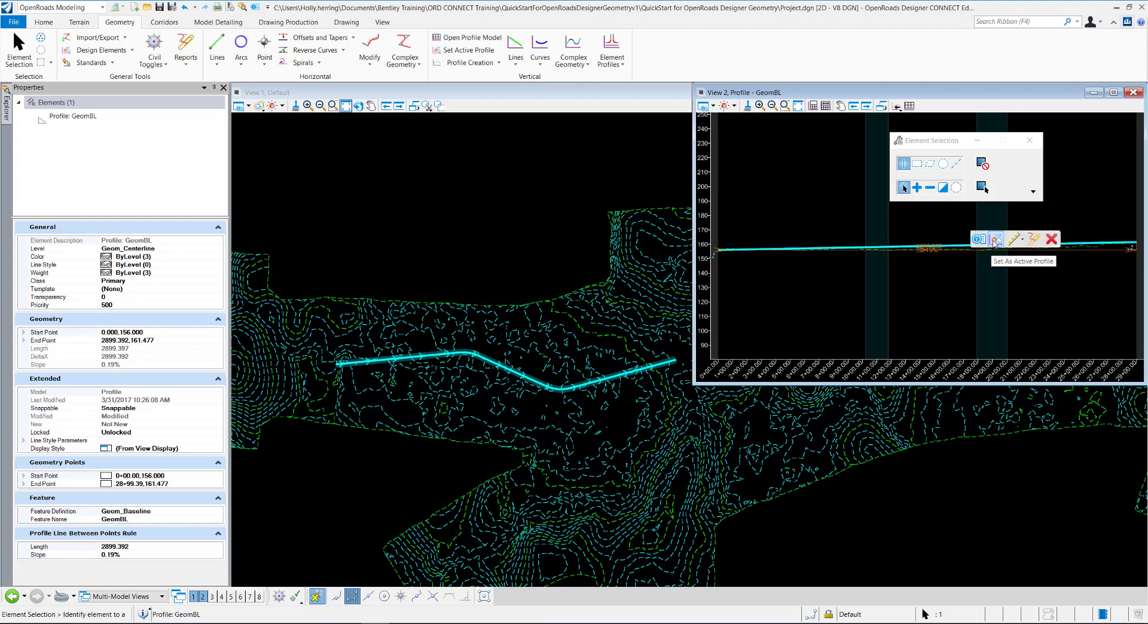
click(994, 241)
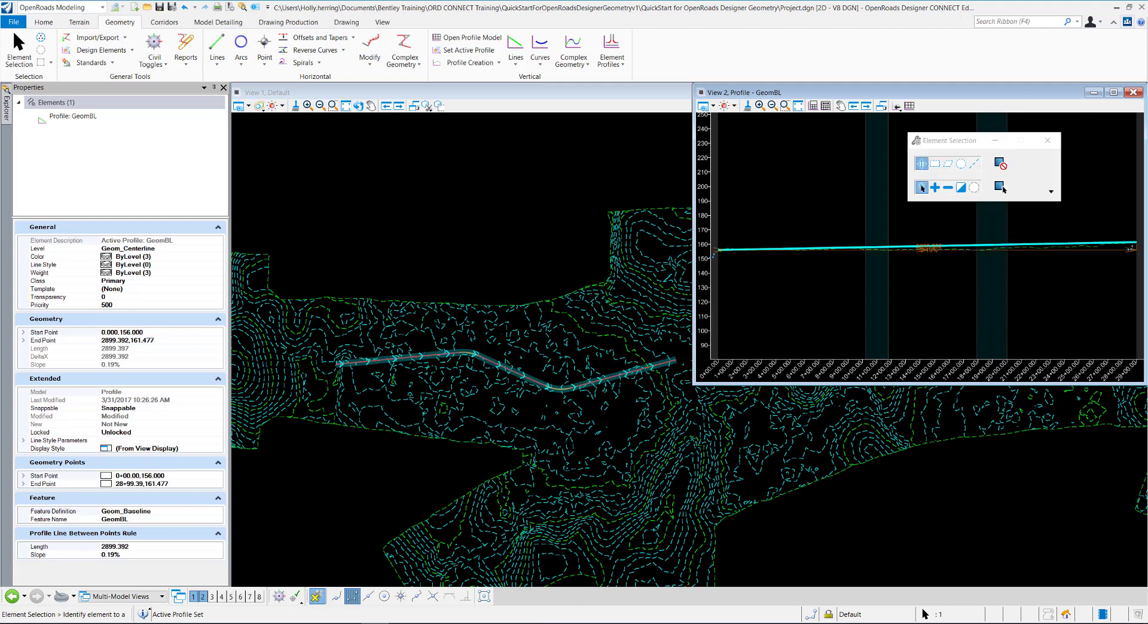
click(483, 289)
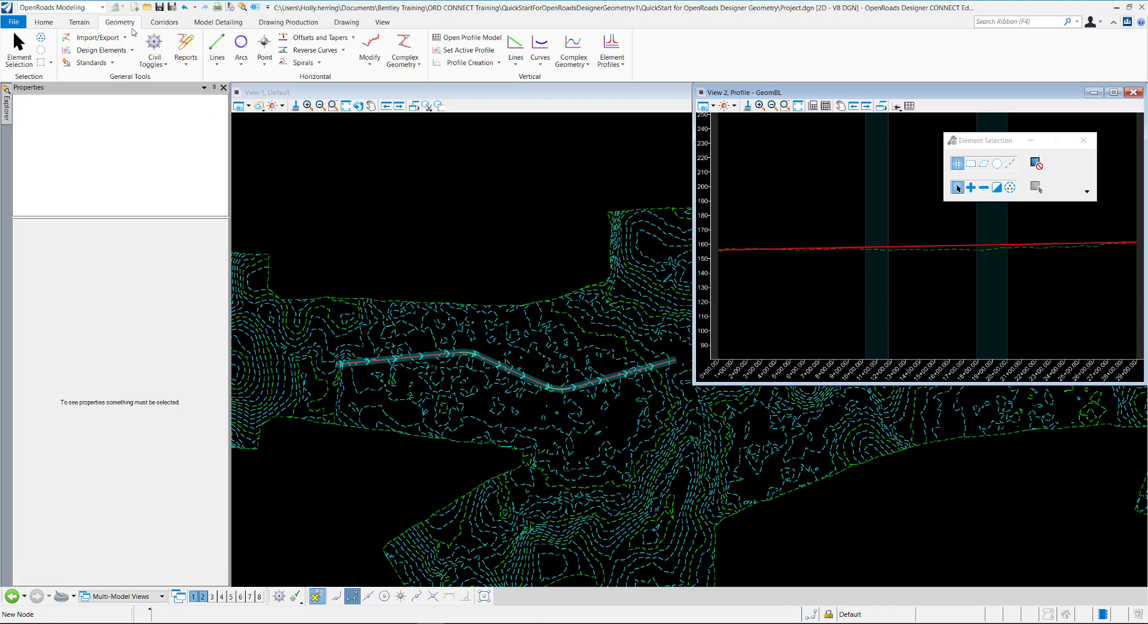
Create a corridor named GeomBL on the GeomBL alignment and its active profile, then select it
click(165, 24)
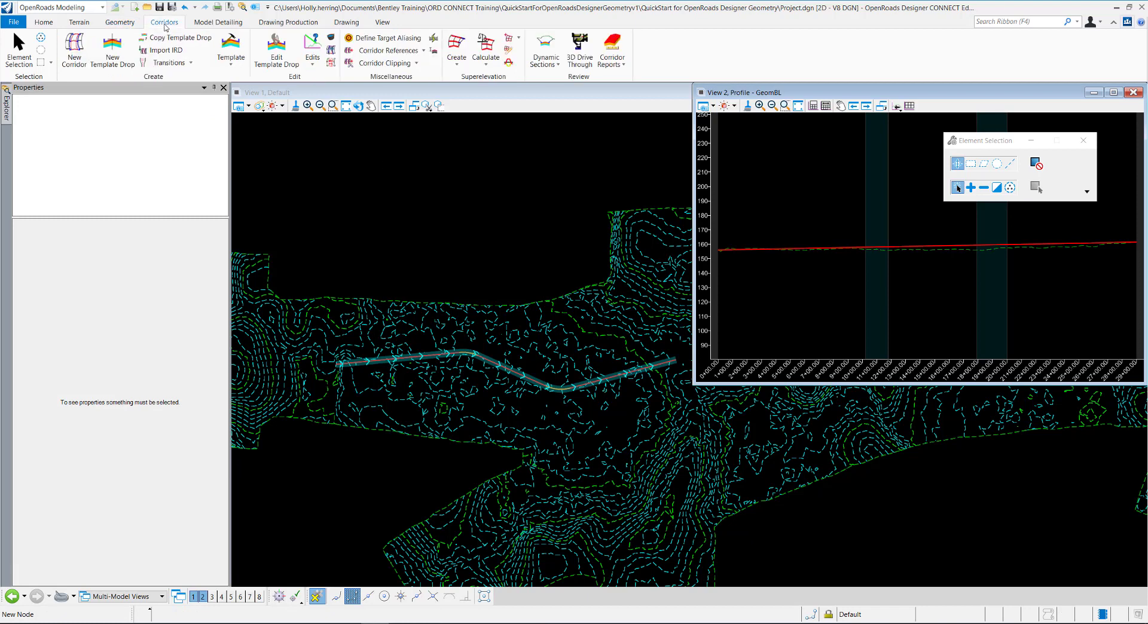
click(74, 57)
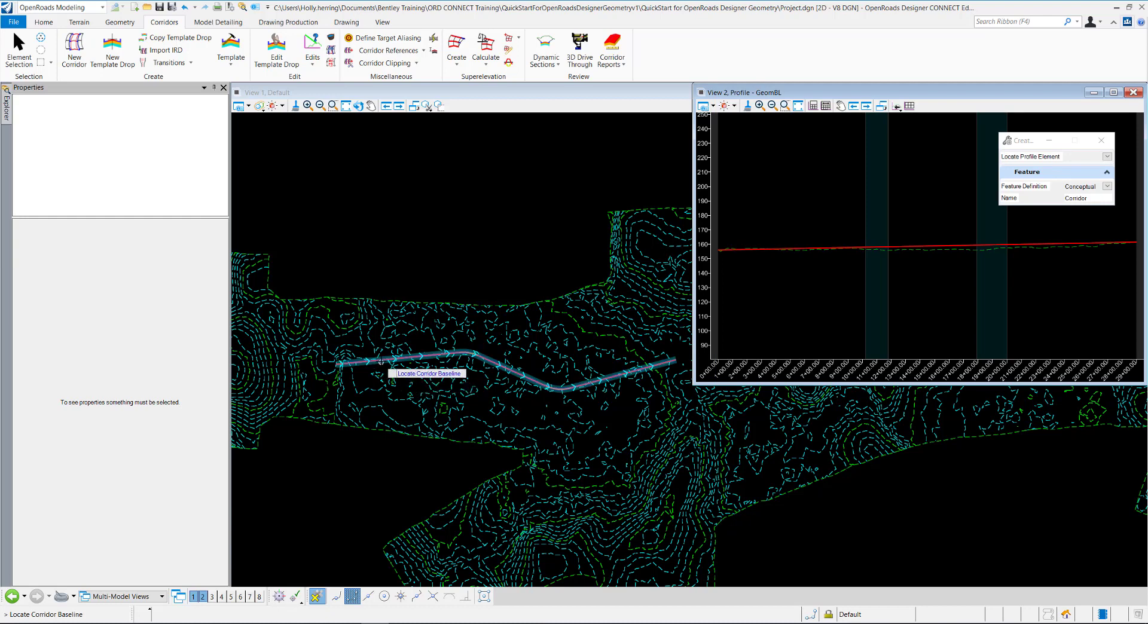
click(383, 359)
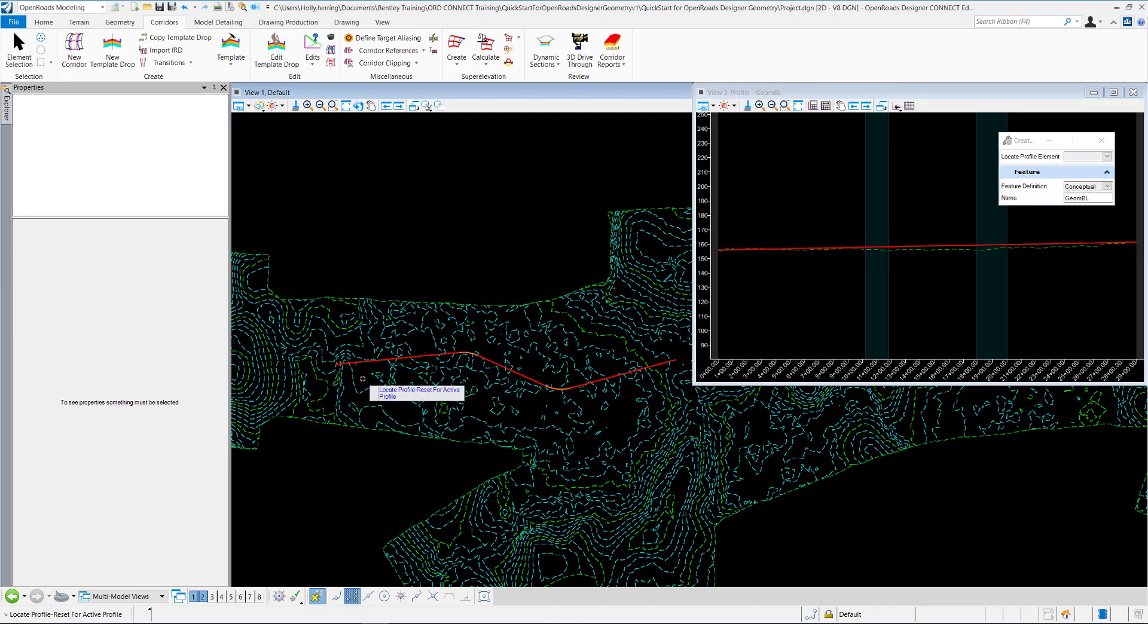
right_click(362, 378)
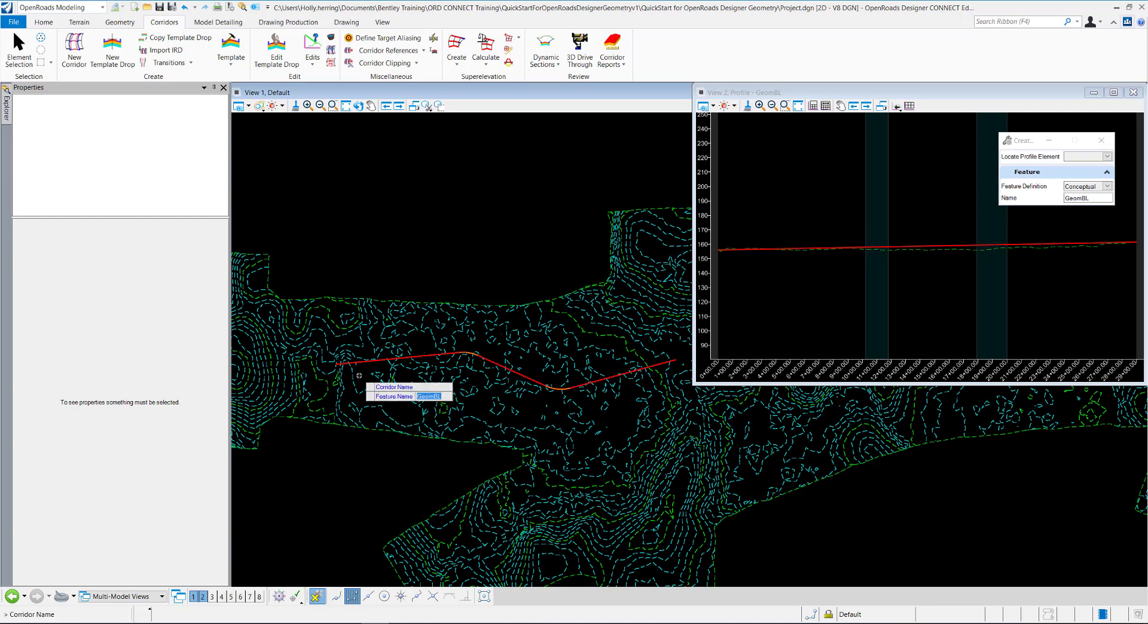
click(359, 375)
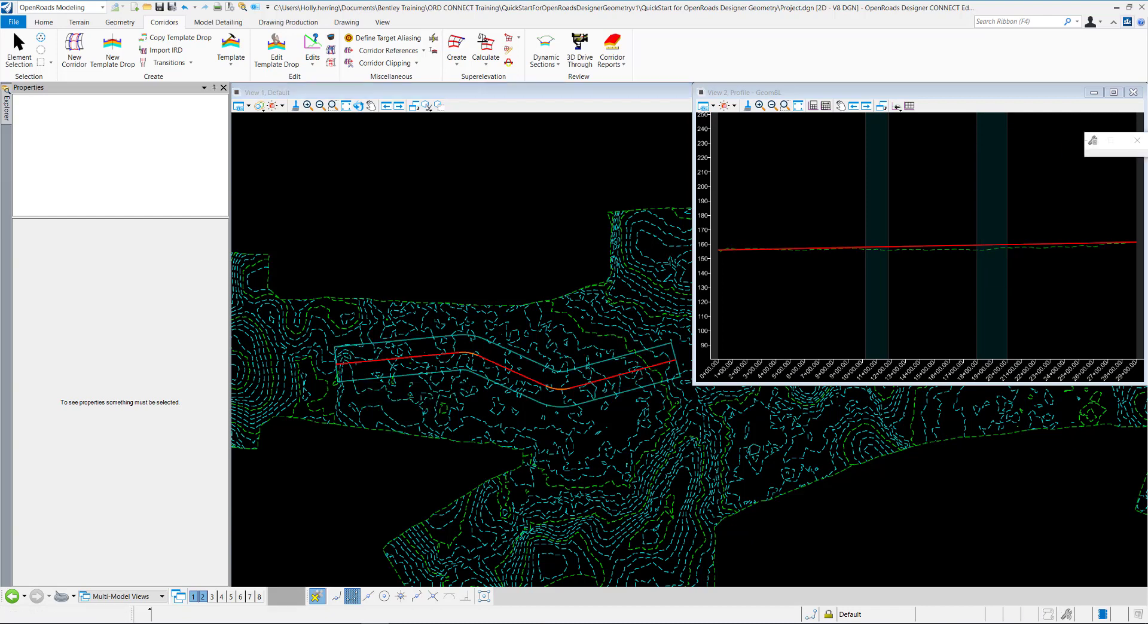
click(366, 382)
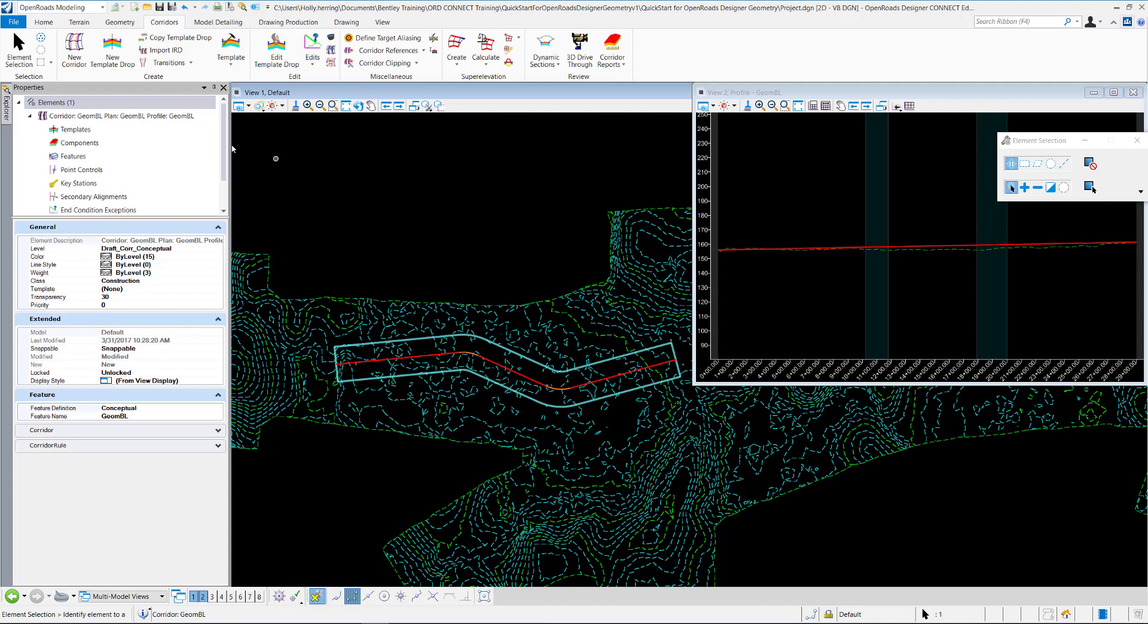
Choose the Rural > Asphalt Pavt w/ Asphalt Shoulders > Undivided > 2 Lanes template for a GeomBL drop
click(113, 50)
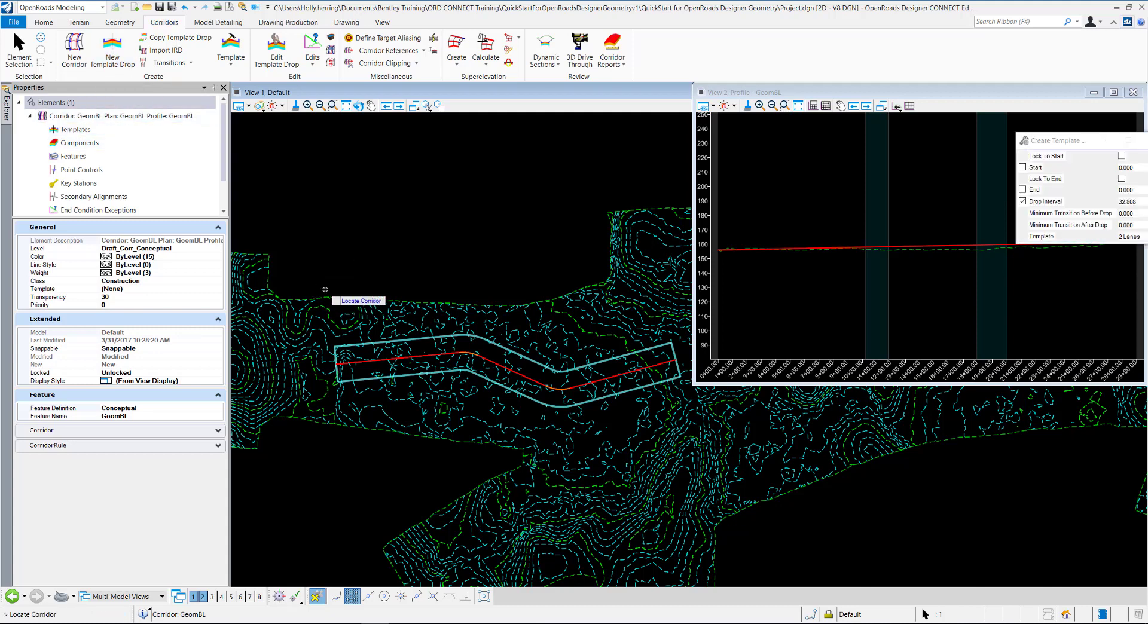
click(379, 343)
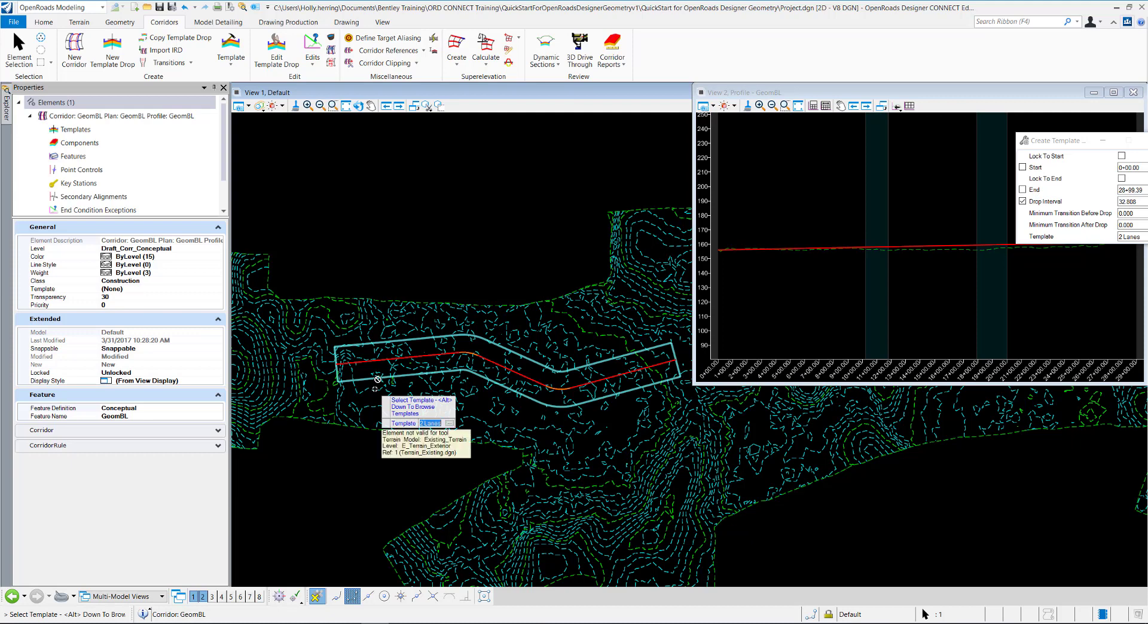
key(alt+Down)
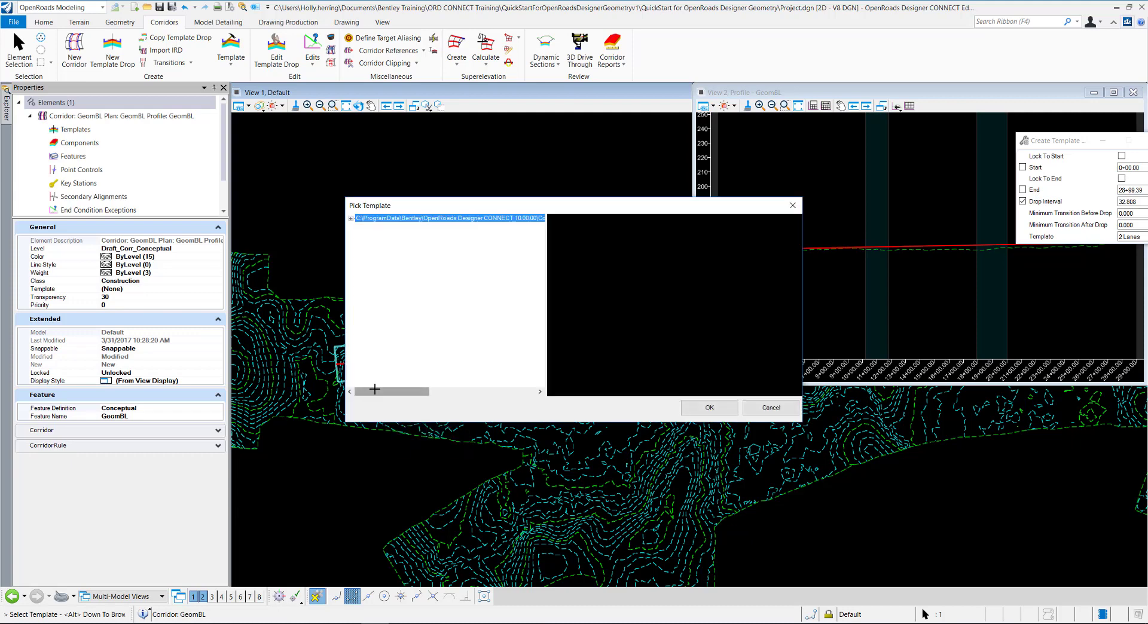
click(351, 218)
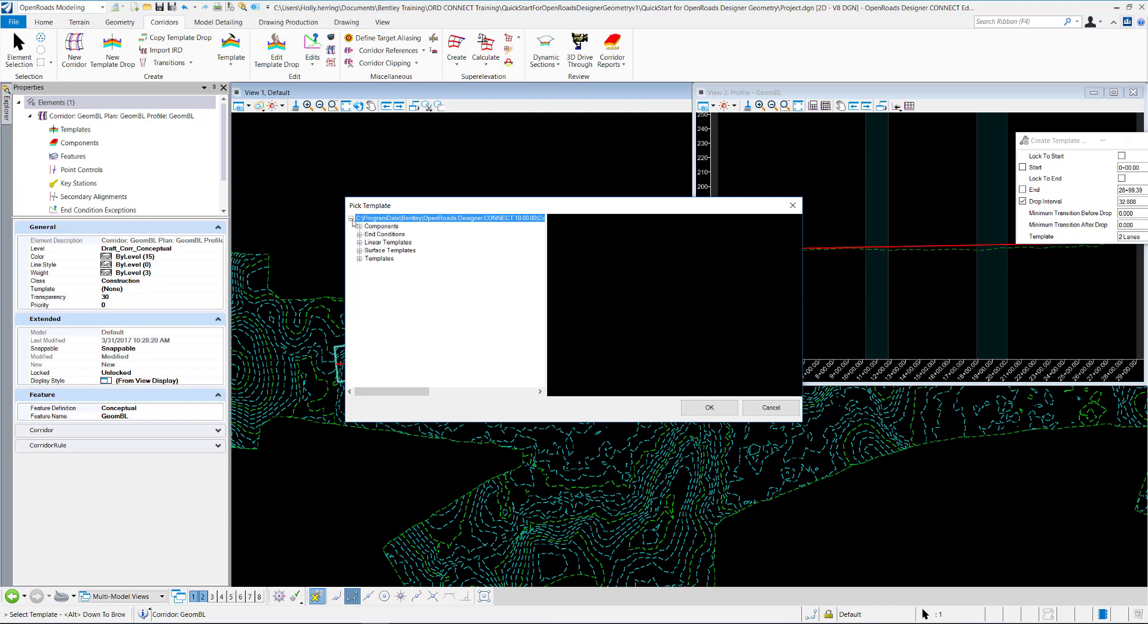
click(360, 260)
click(368, 283)
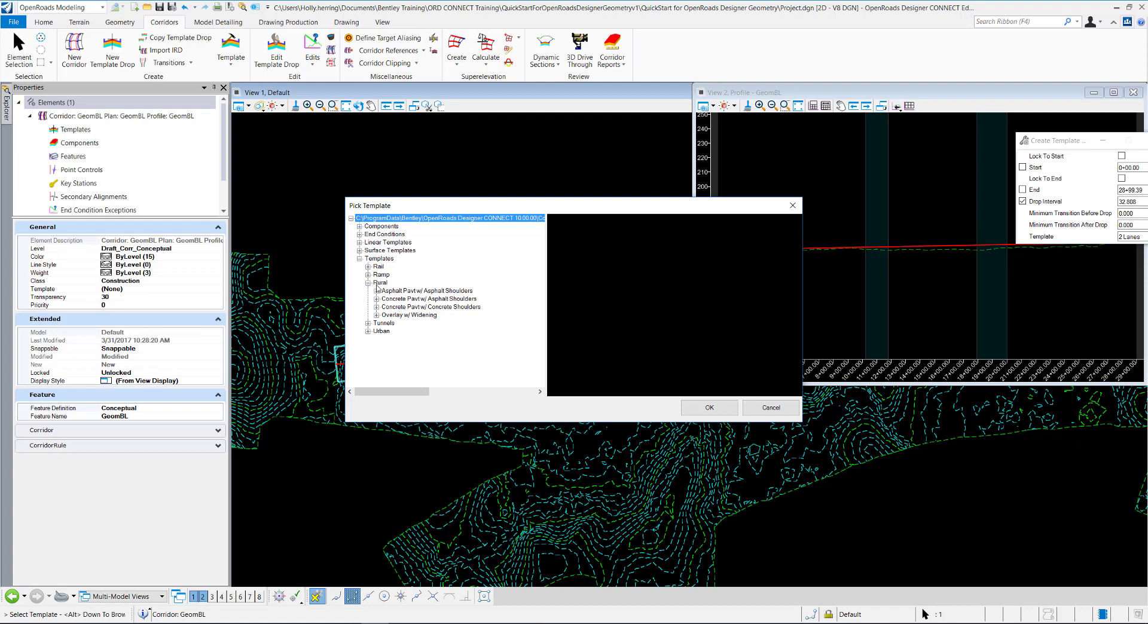
click(377, 291)
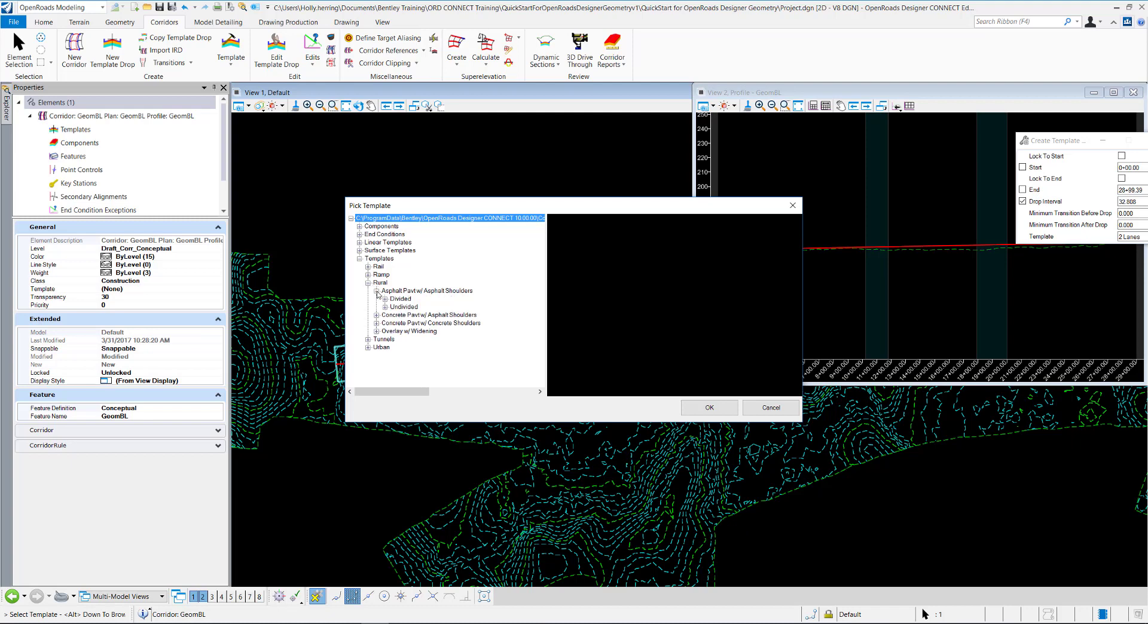
click(386, 307)
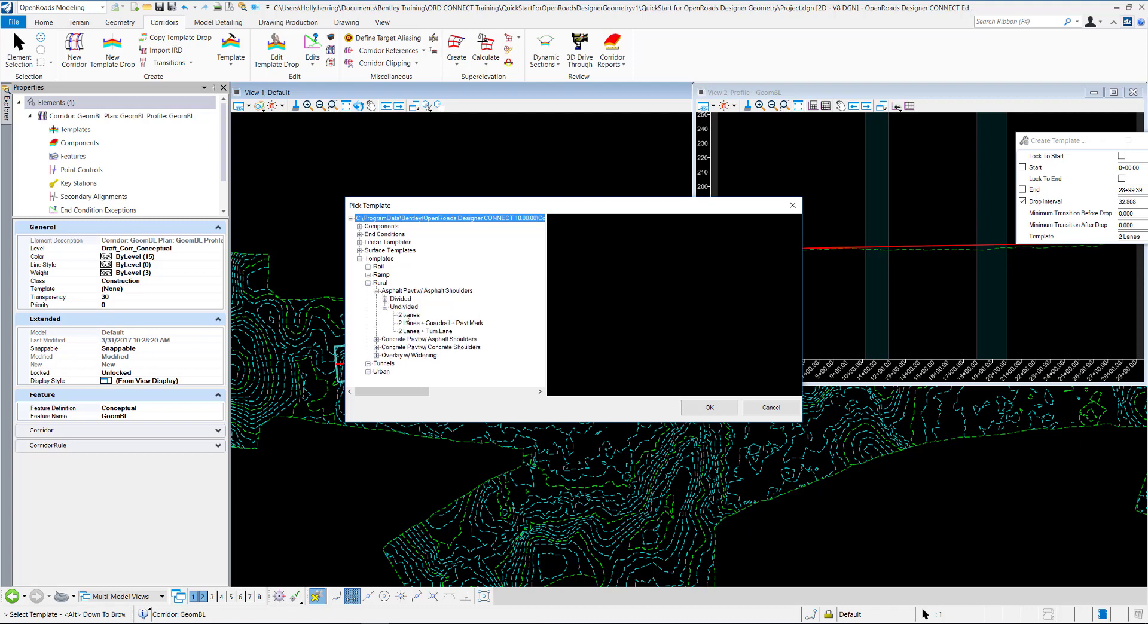
click(407, 315)
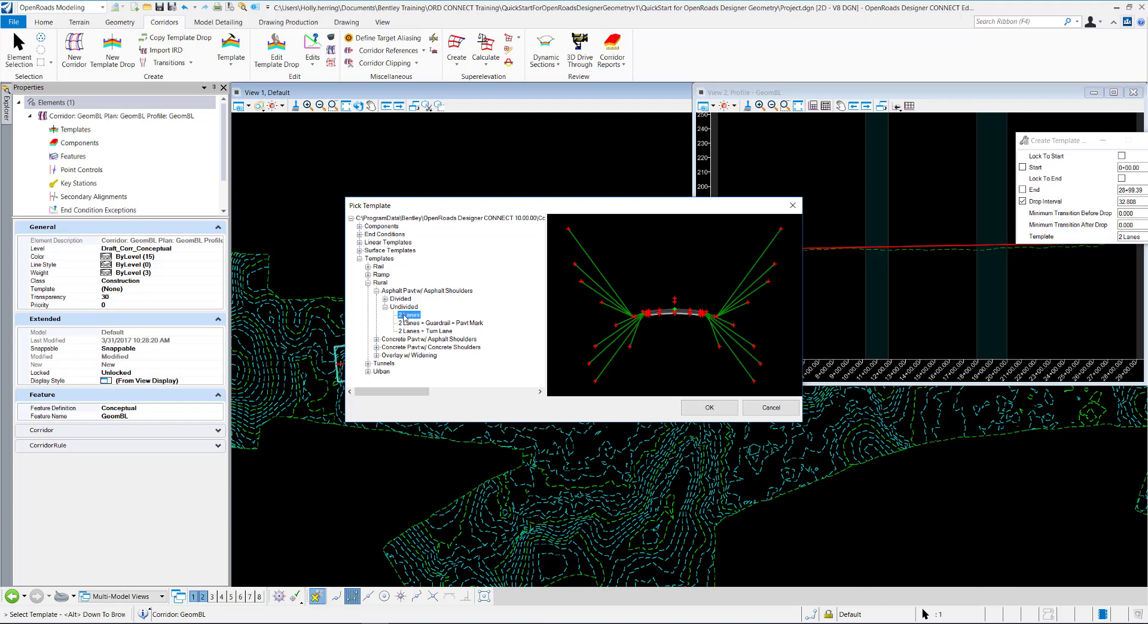
click(709, 408)
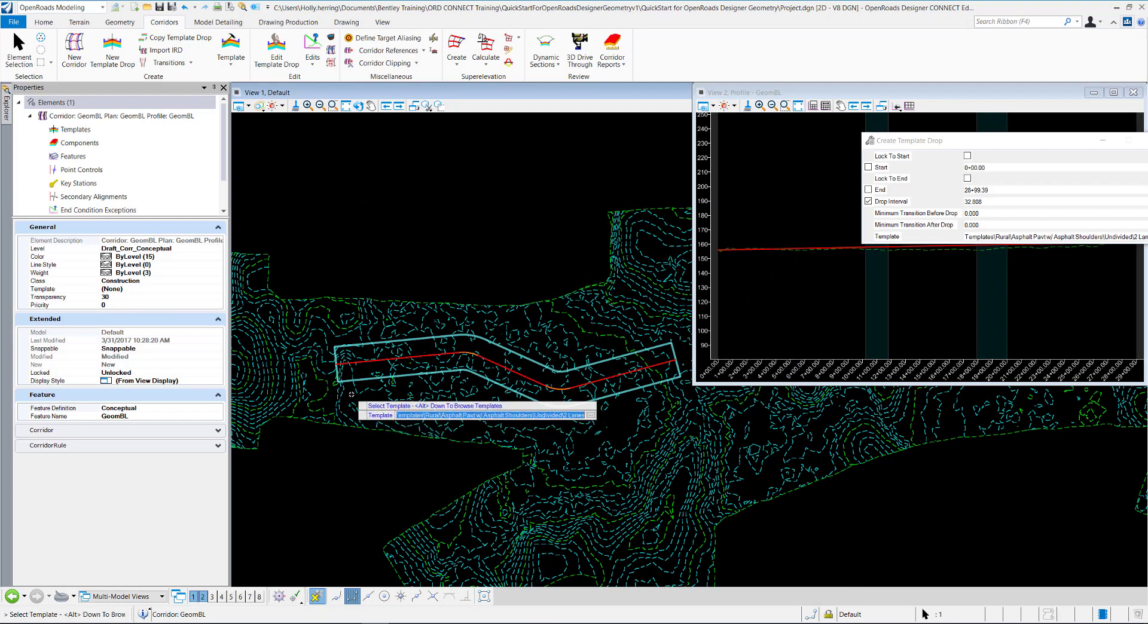
Drop the 2 Lanes template from 0+00.00 to 13+90.81 at a 25 interval with zero transitions
click(352, 394)
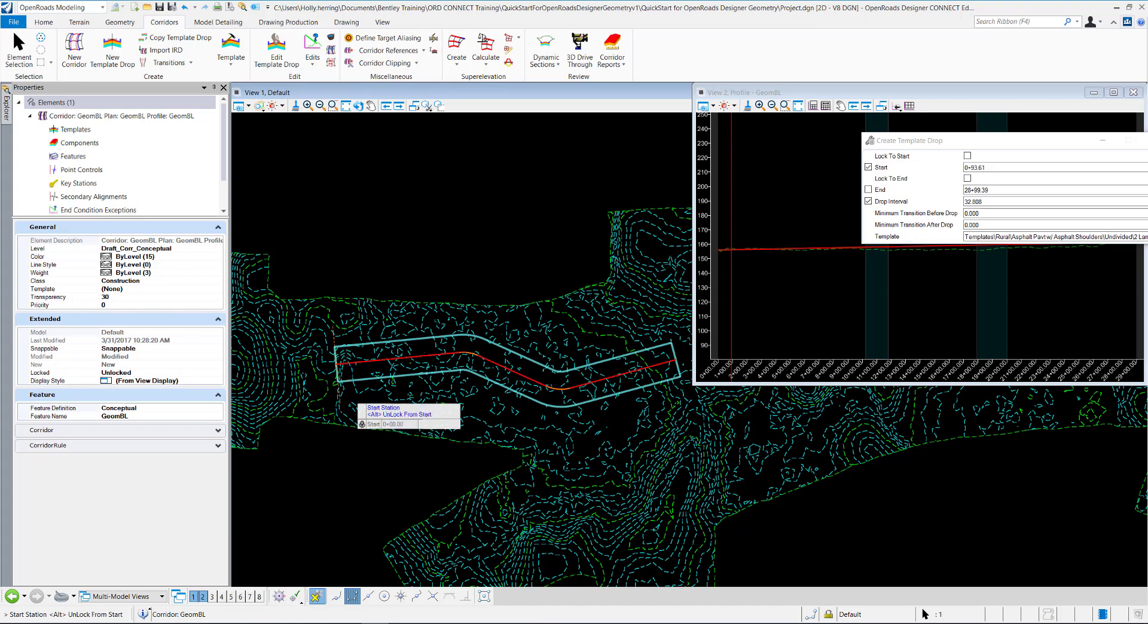
key(alt)
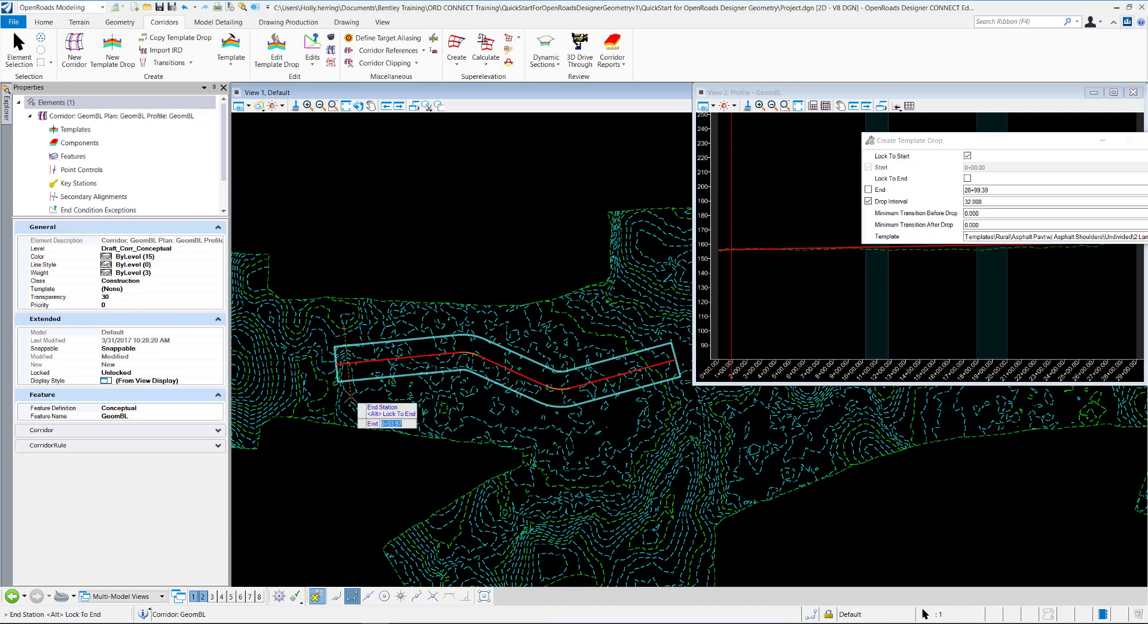
click(352, 394)
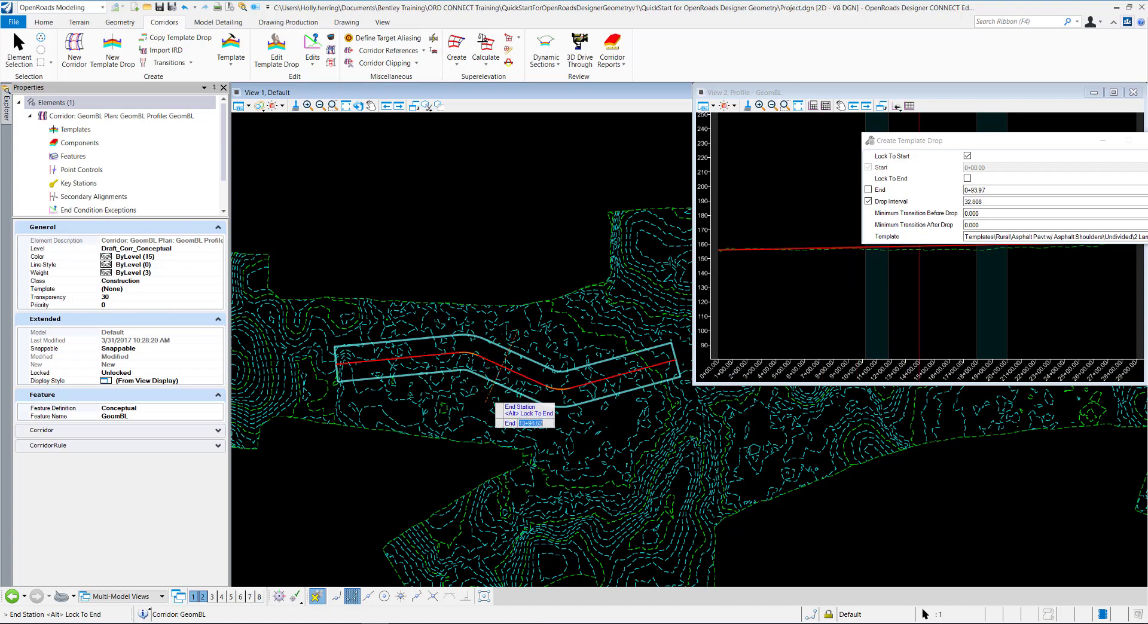
click(489, 387)
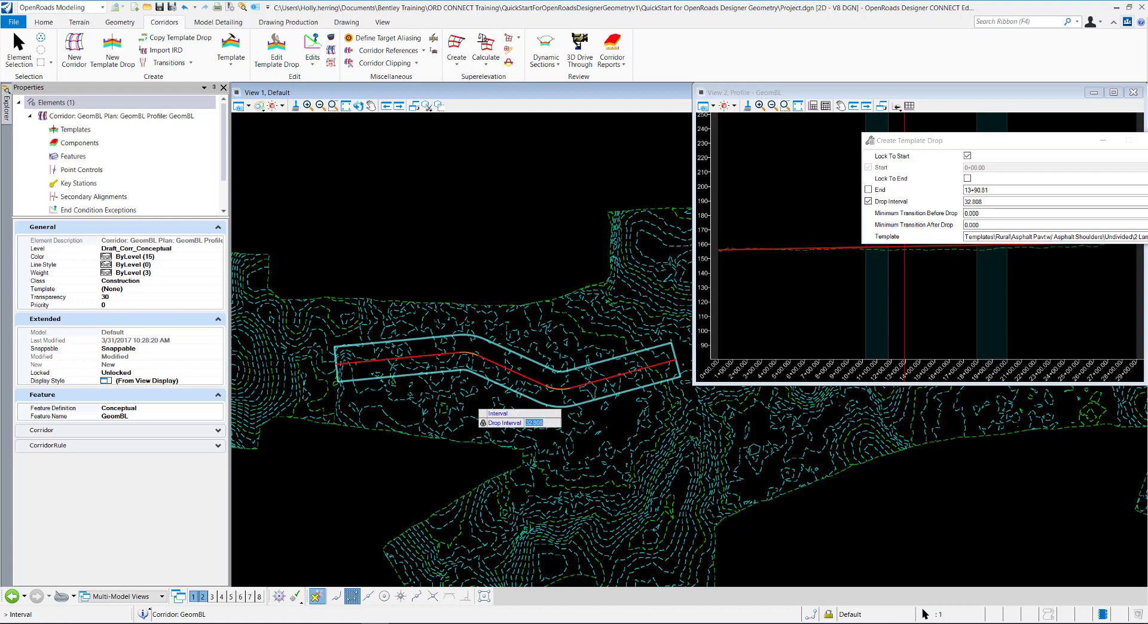
text(25)
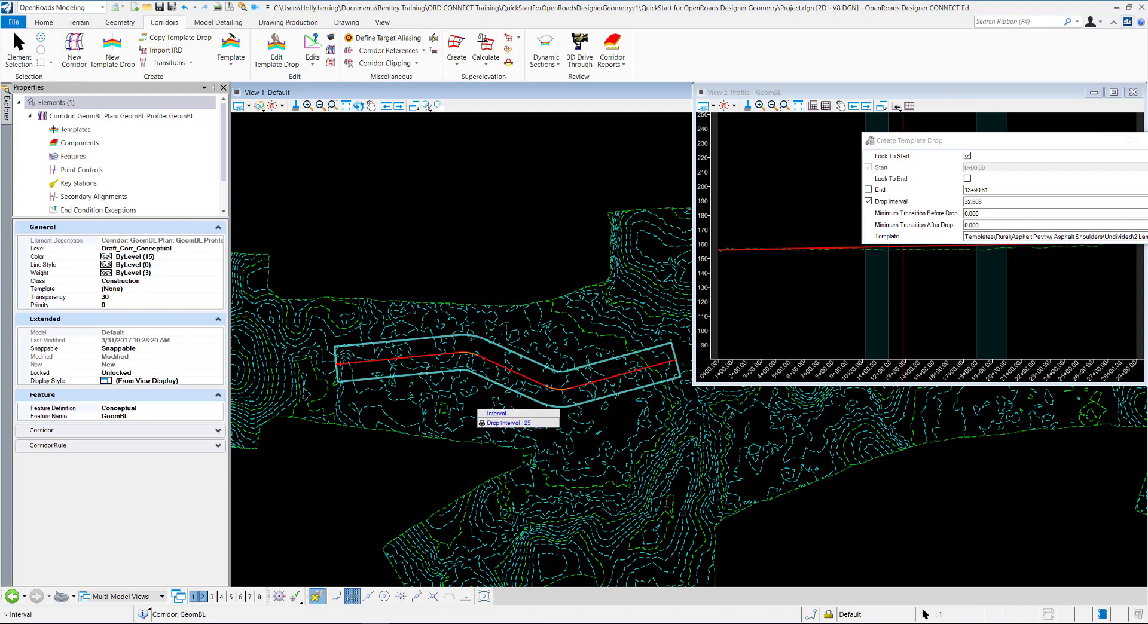
key(Return)
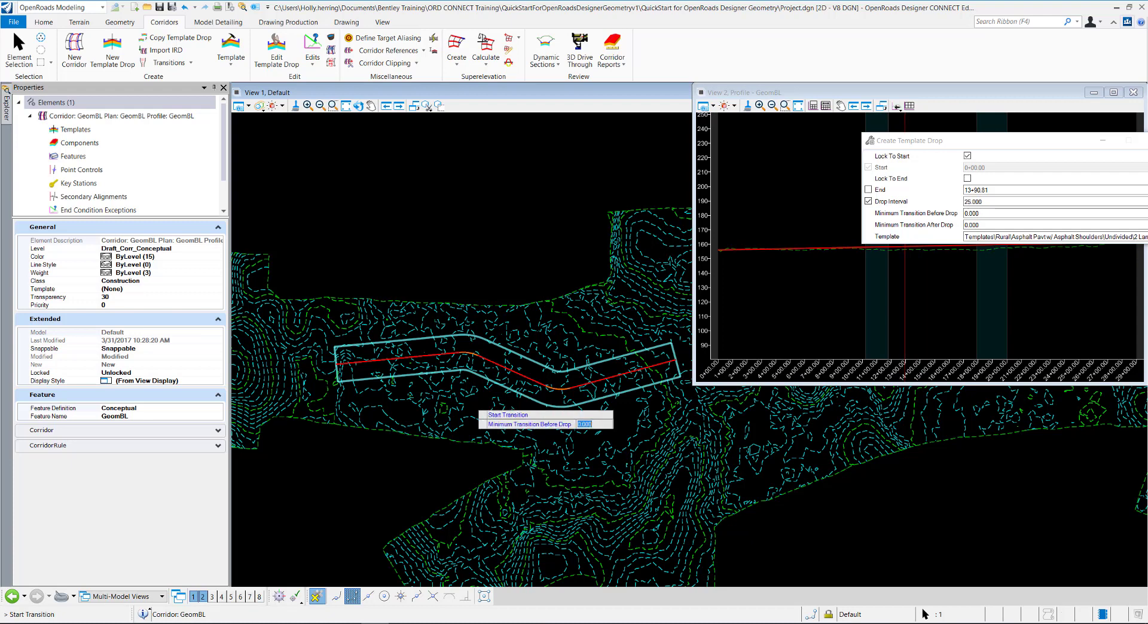
key(Return)
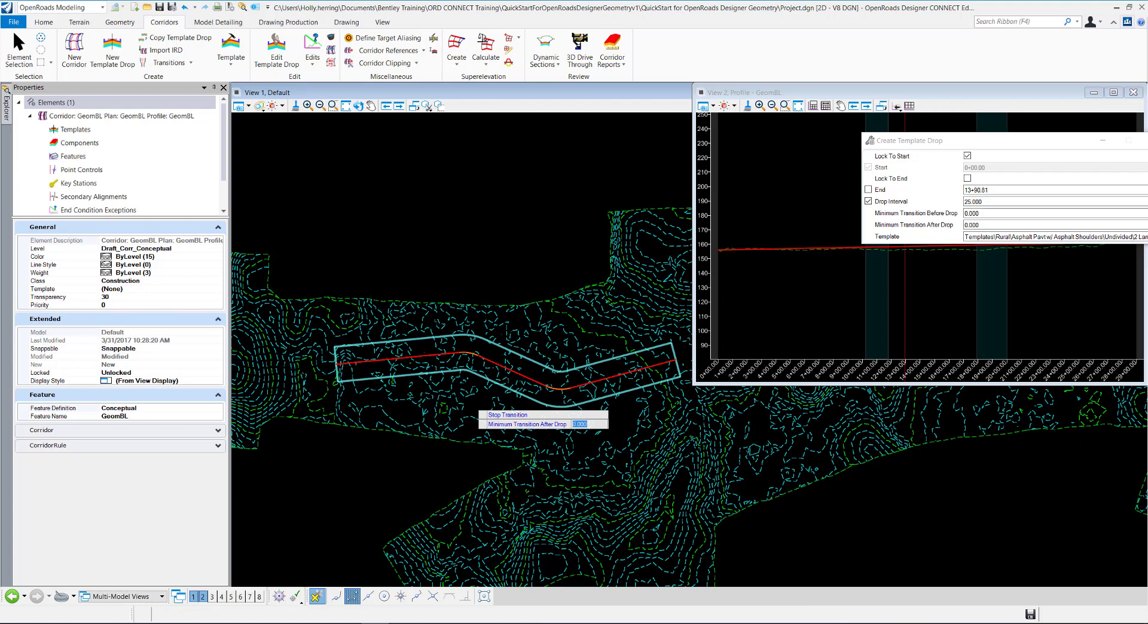
key(Return)
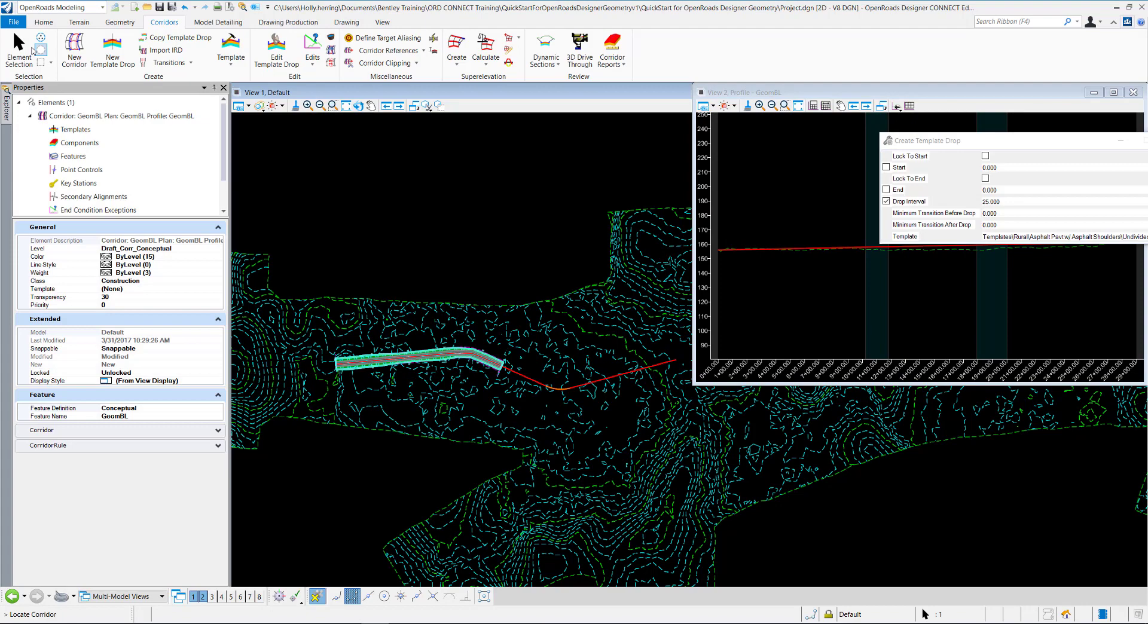
Exit the template drop tool and inspect the 2 Lanes pavement and shoulder lines along GeomBL's start
key(Escape)
scroll(515, 359, up, 6)
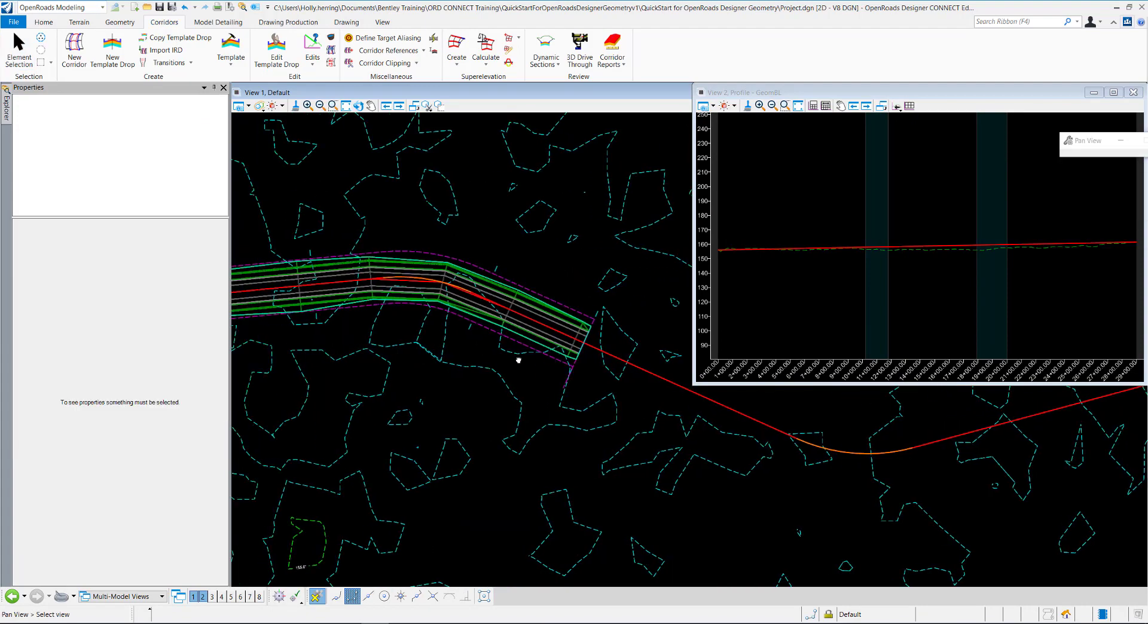
drag(305, 385, 533, 379)
right_click(533, 380)
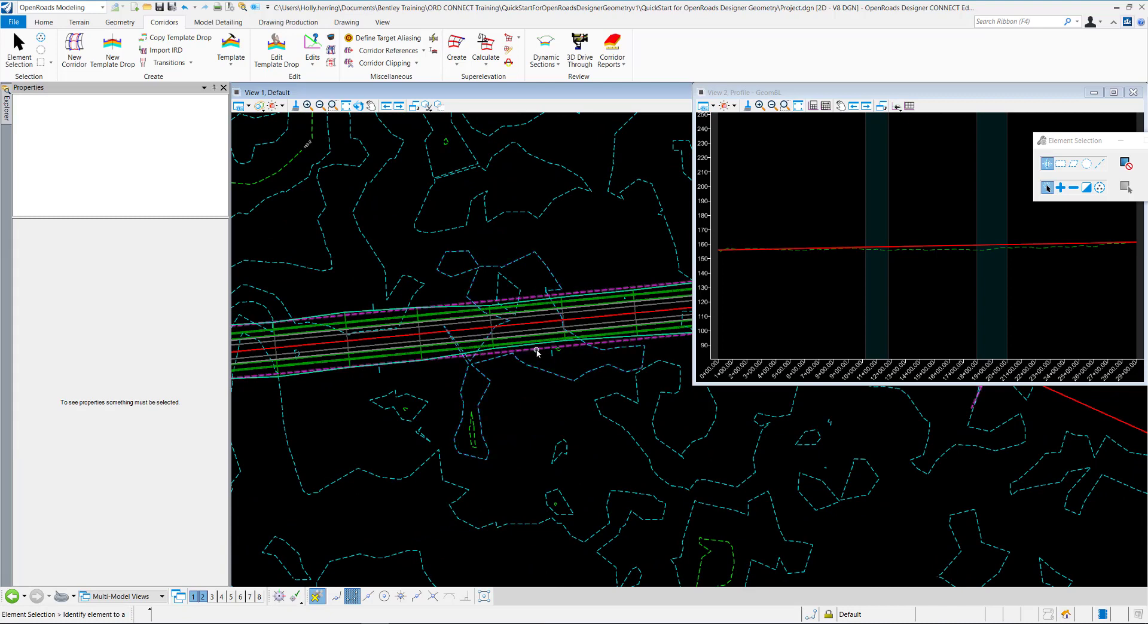
scroll(537, 353, down, 1)
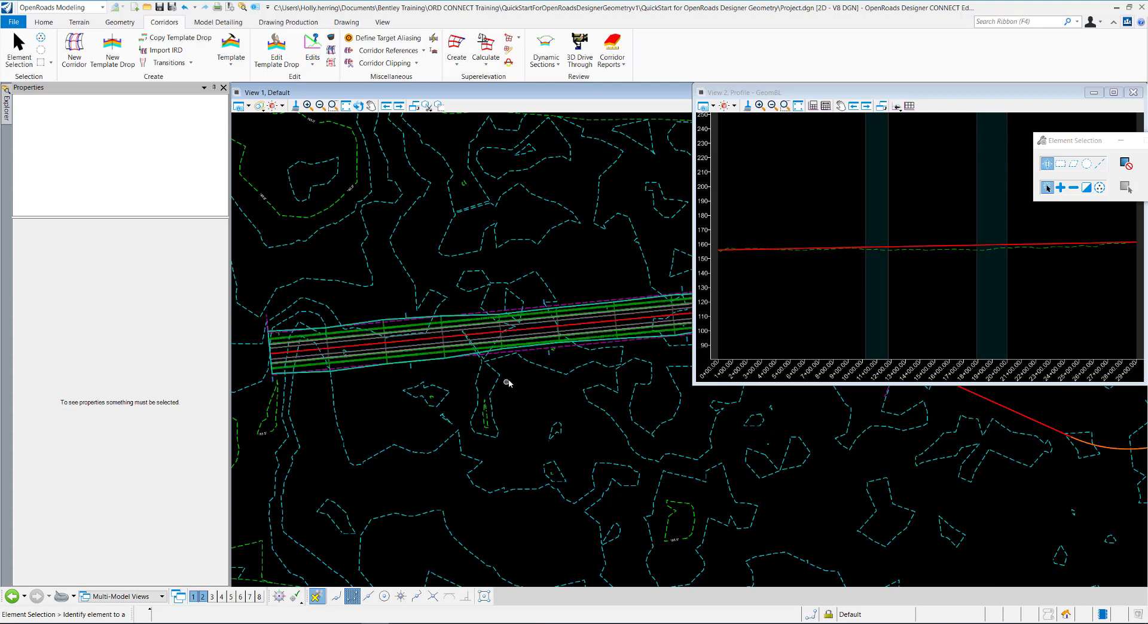
Open Corridor Objects for the GeomBL corridor and center the dialog on screen
click(412, 370)
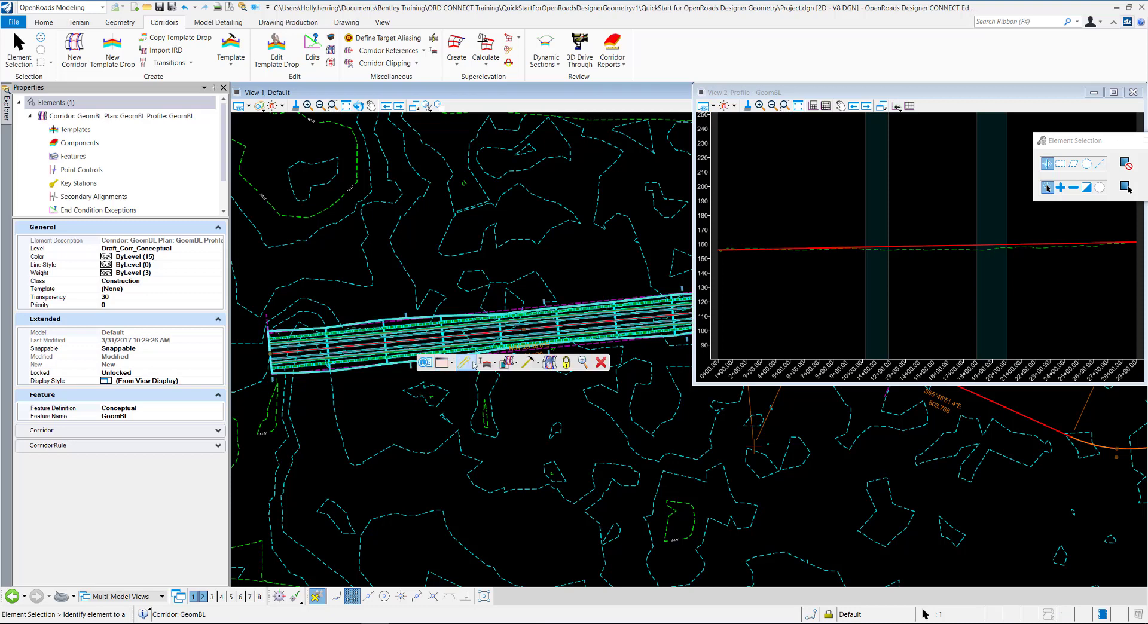
click(530, 363)
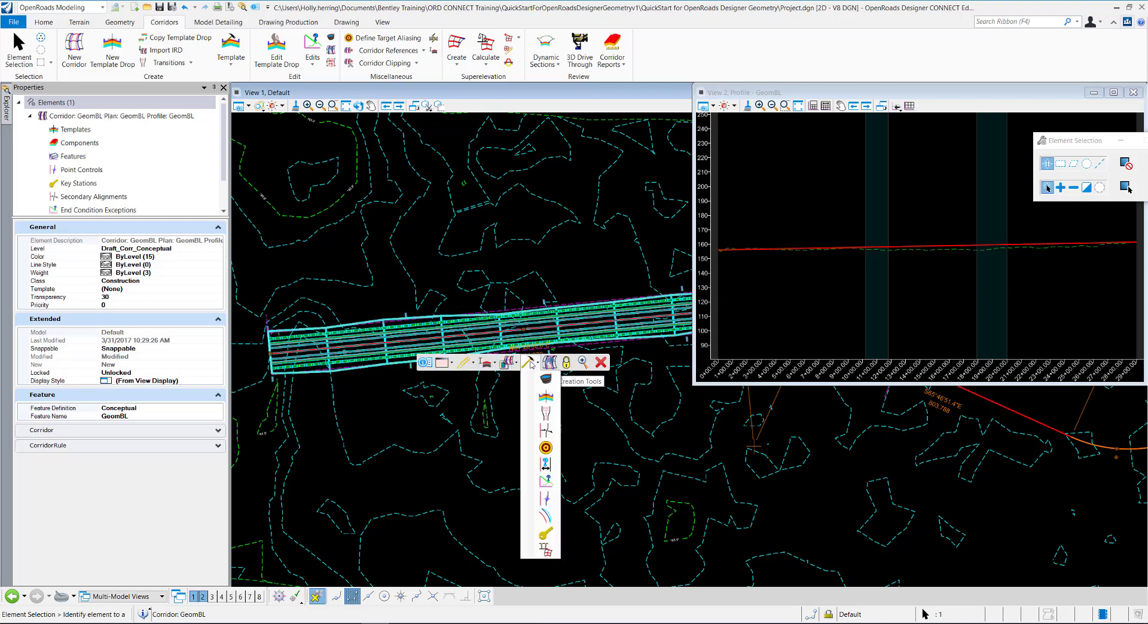
click(545, 380)
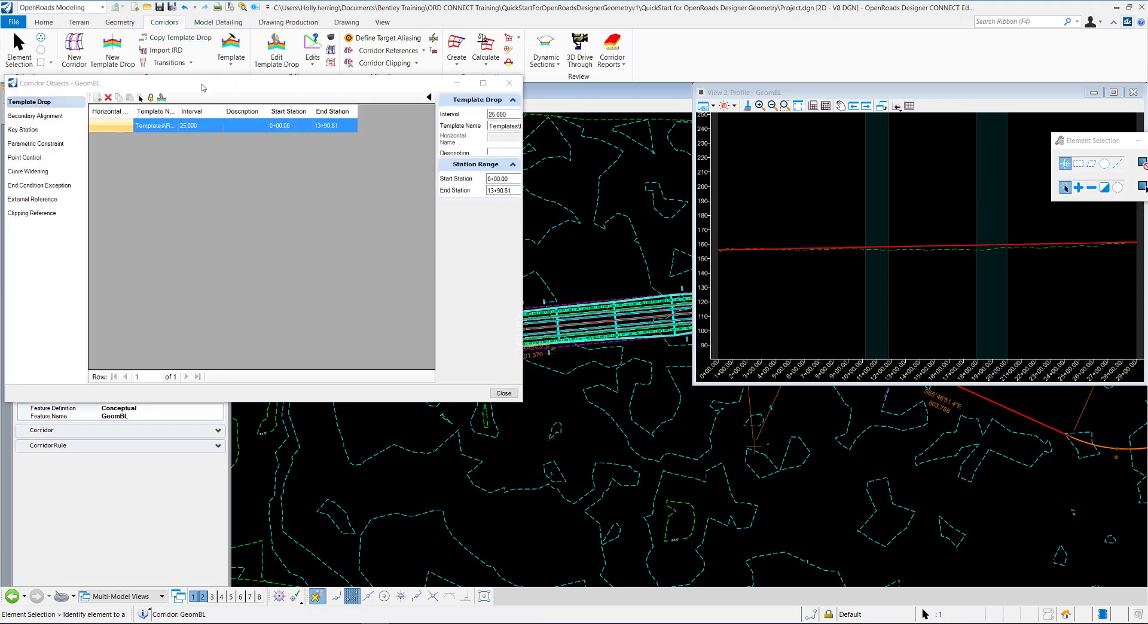
drag(117, 83, 353, 136)
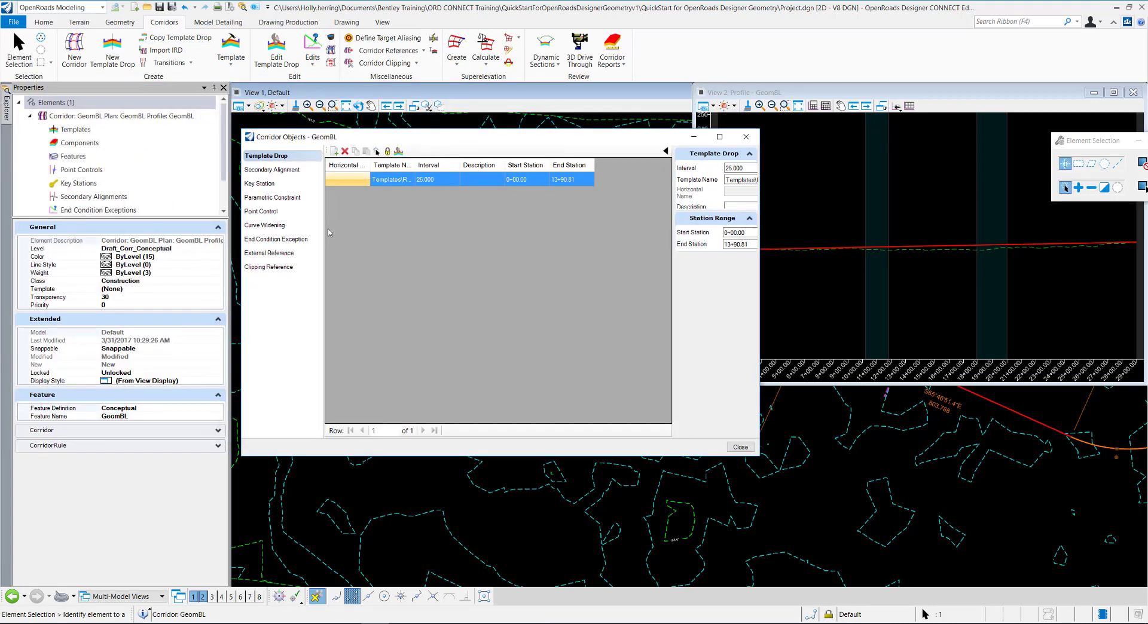